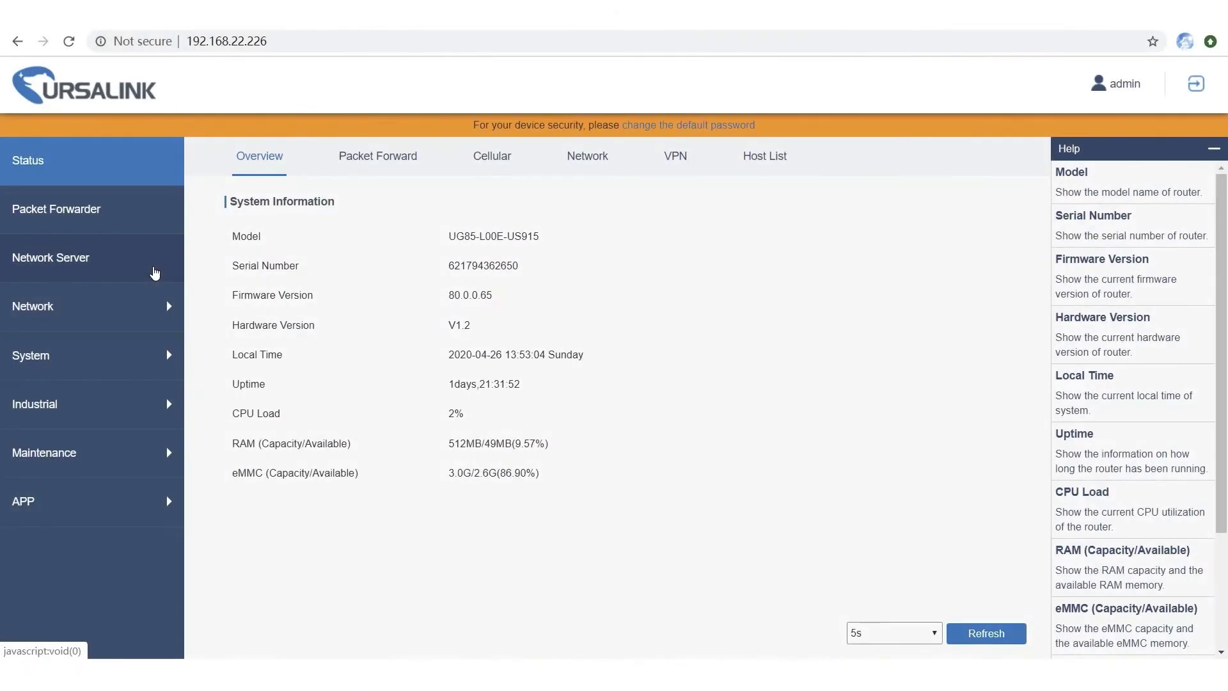
Enable Ursalink Cloud mode in the UG85 network server settings and save and apply them.
left_click(155, 273)
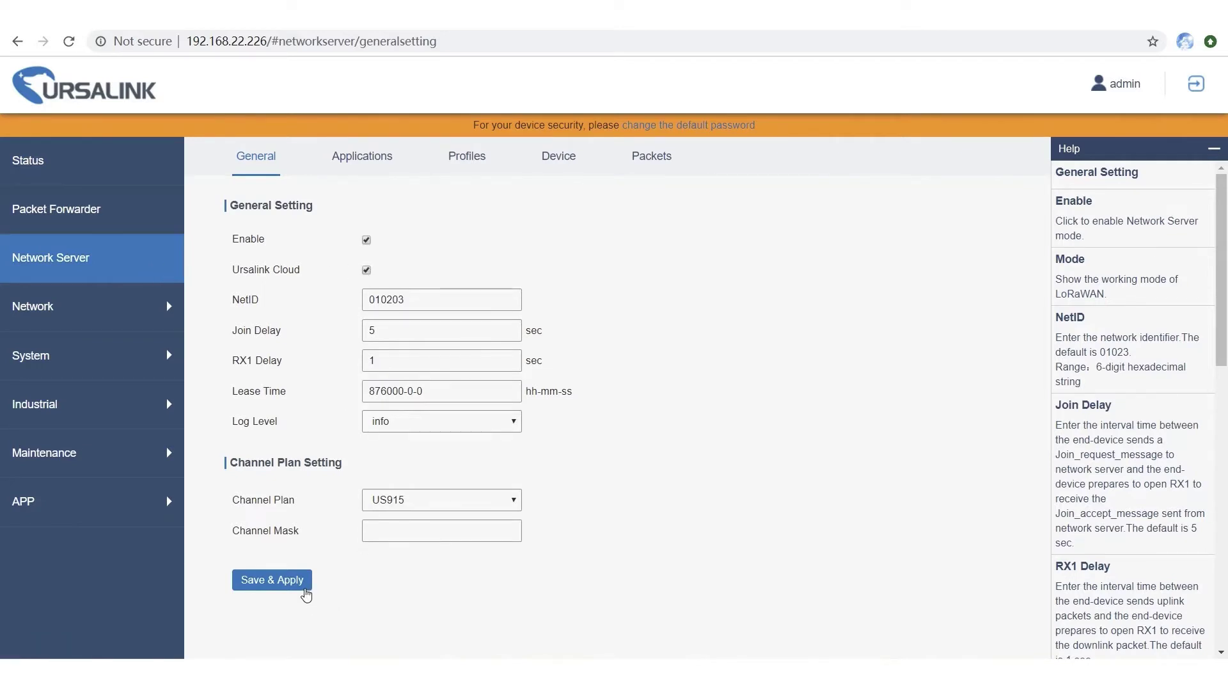
left_click(305, 587)
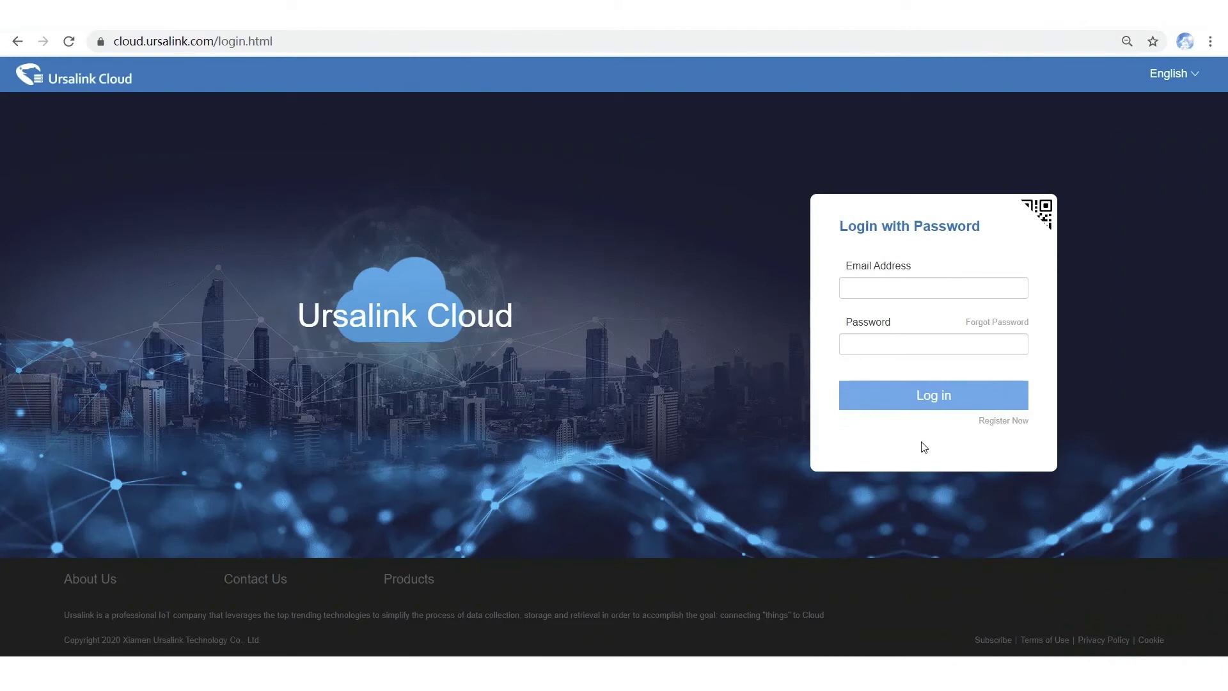
Fill in the new account registration form with the e-mail address and password.
left_click(990, 422)
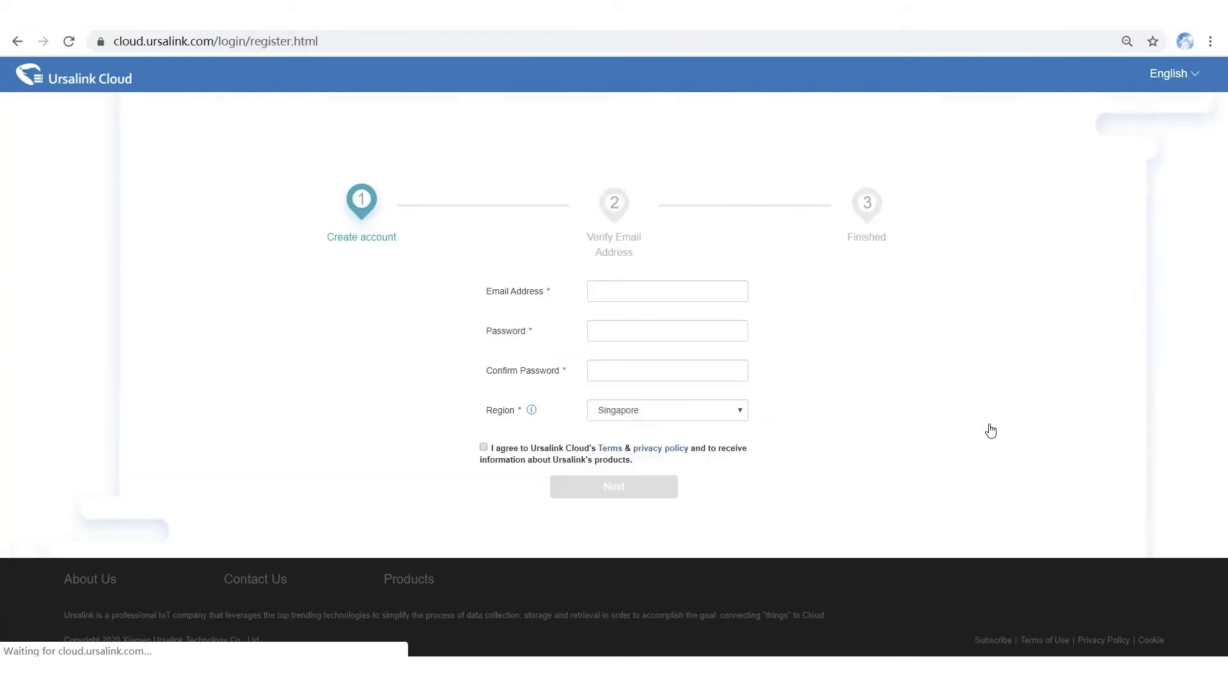
left_click(639, 303)
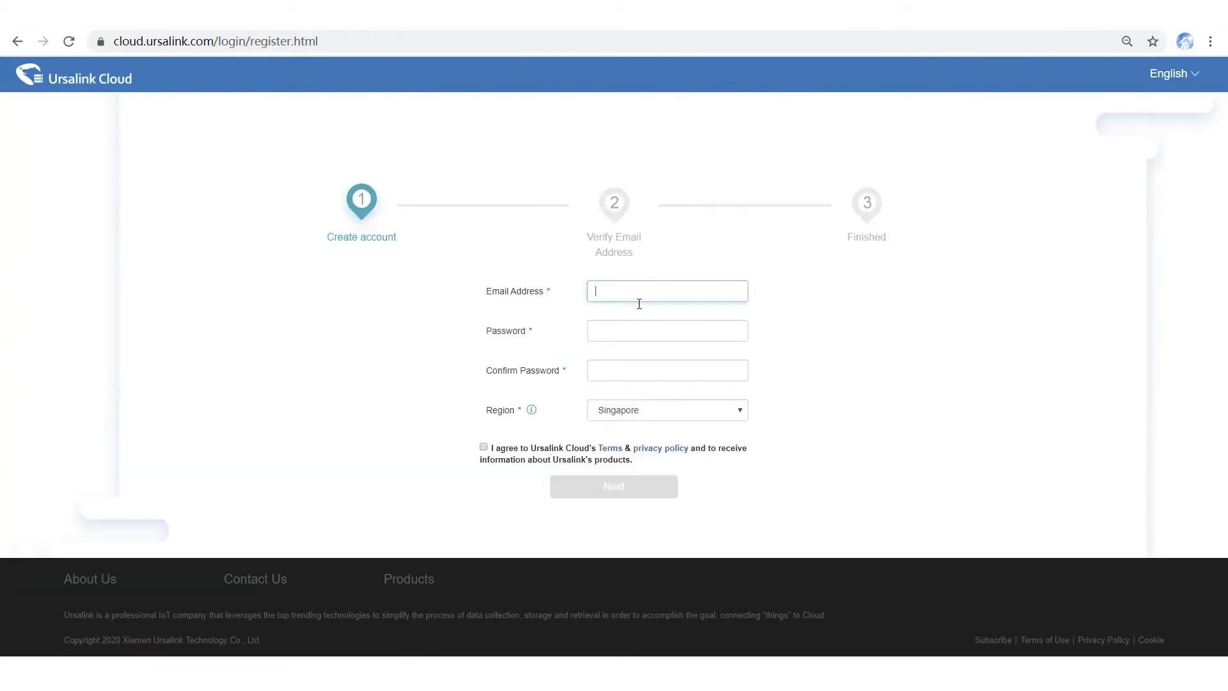
key("Tab")
type("•••••••••••••")
left_click(633, 373)
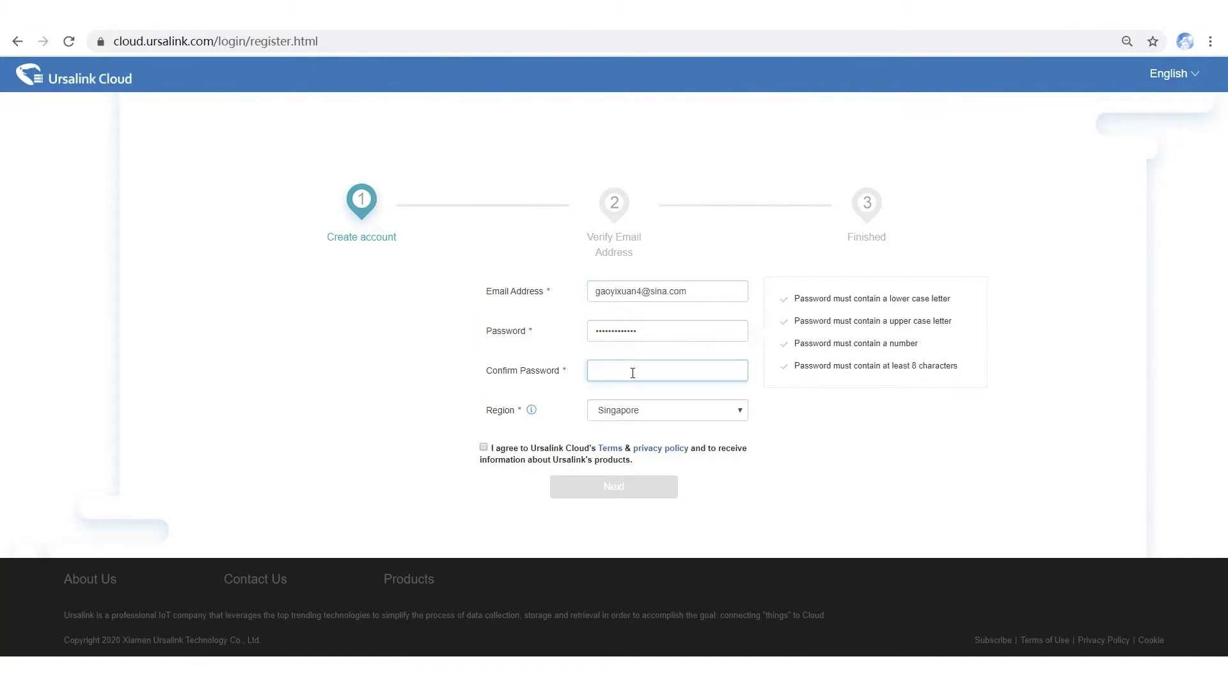
Keep Singapore as the account region, accept the terms, and continue to verification.
left_click(644, 416)
left_click(648, 429)
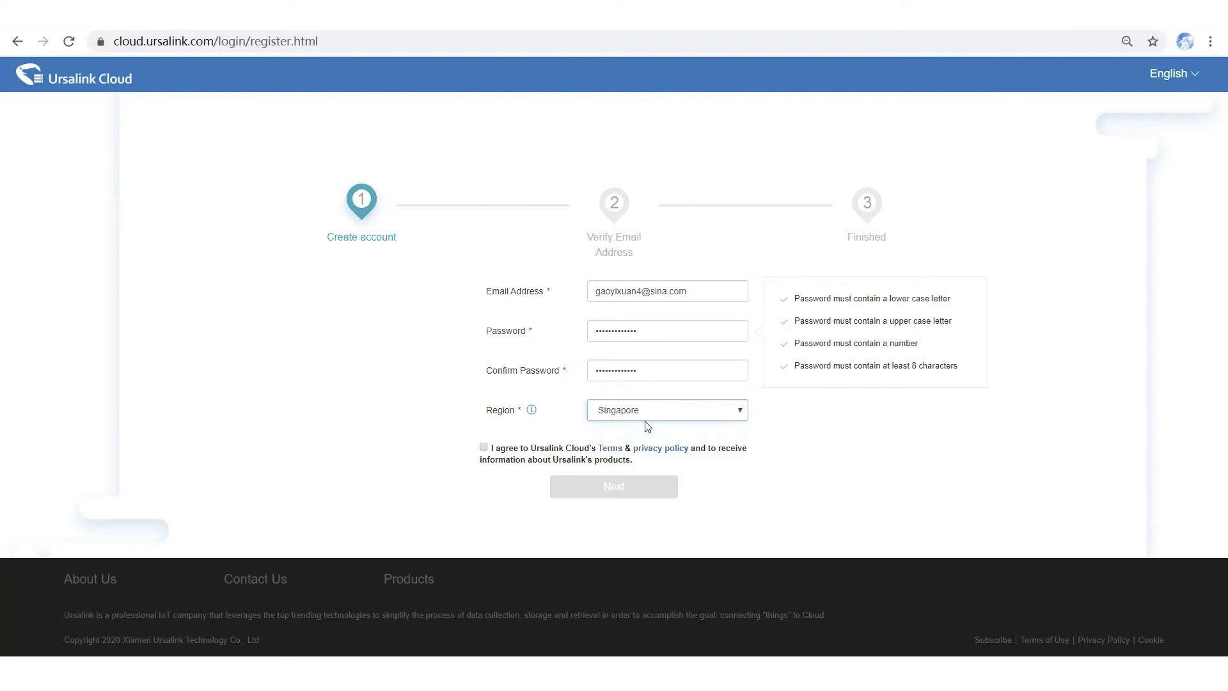
left_click(485, 449)
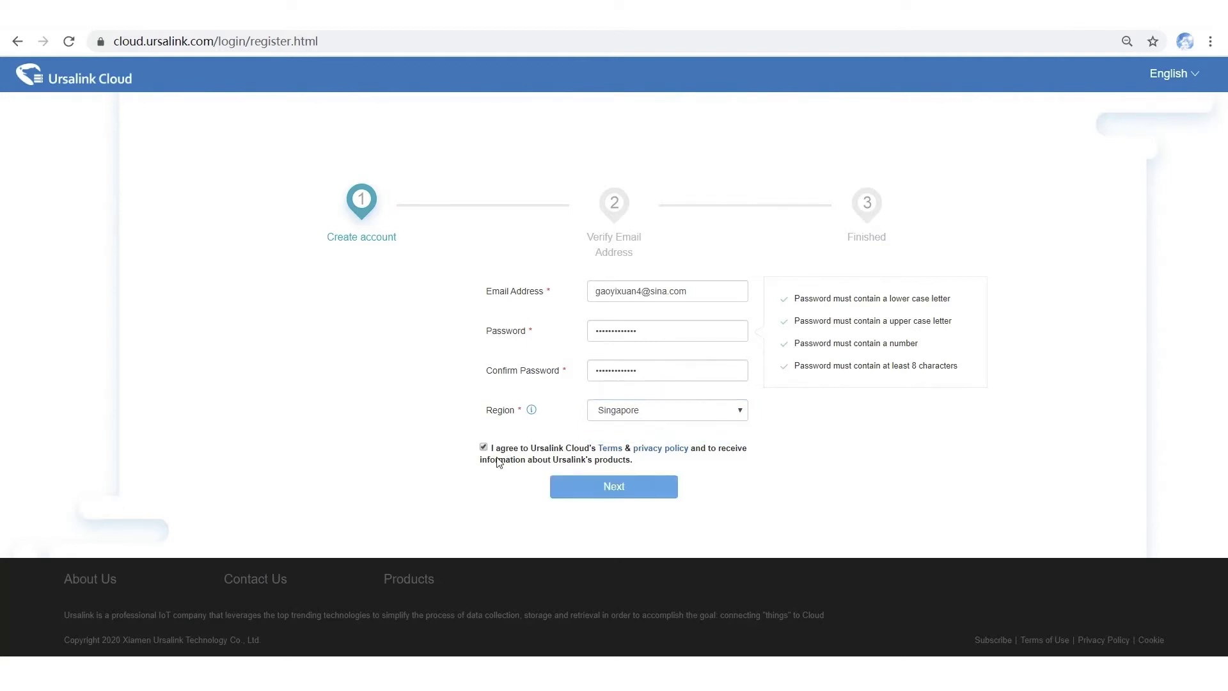
left_click(593, 500)
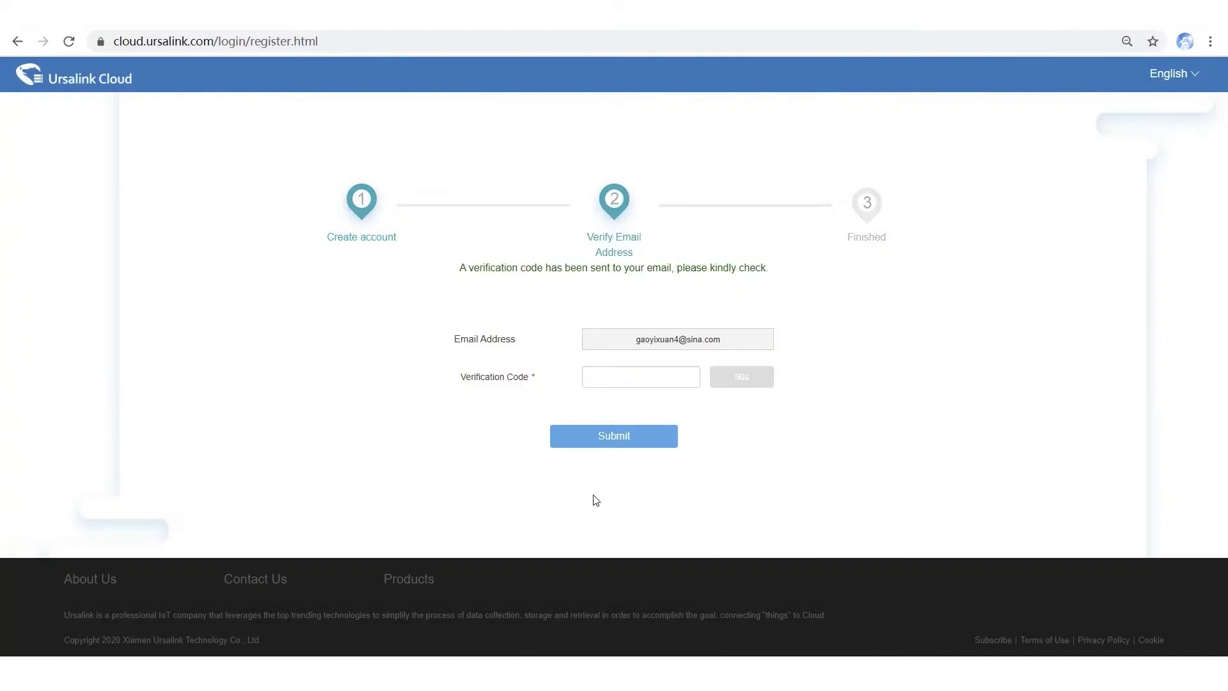
Enter the e-mail verification code, submit the registration, and sign in.
left_click(683, 376)
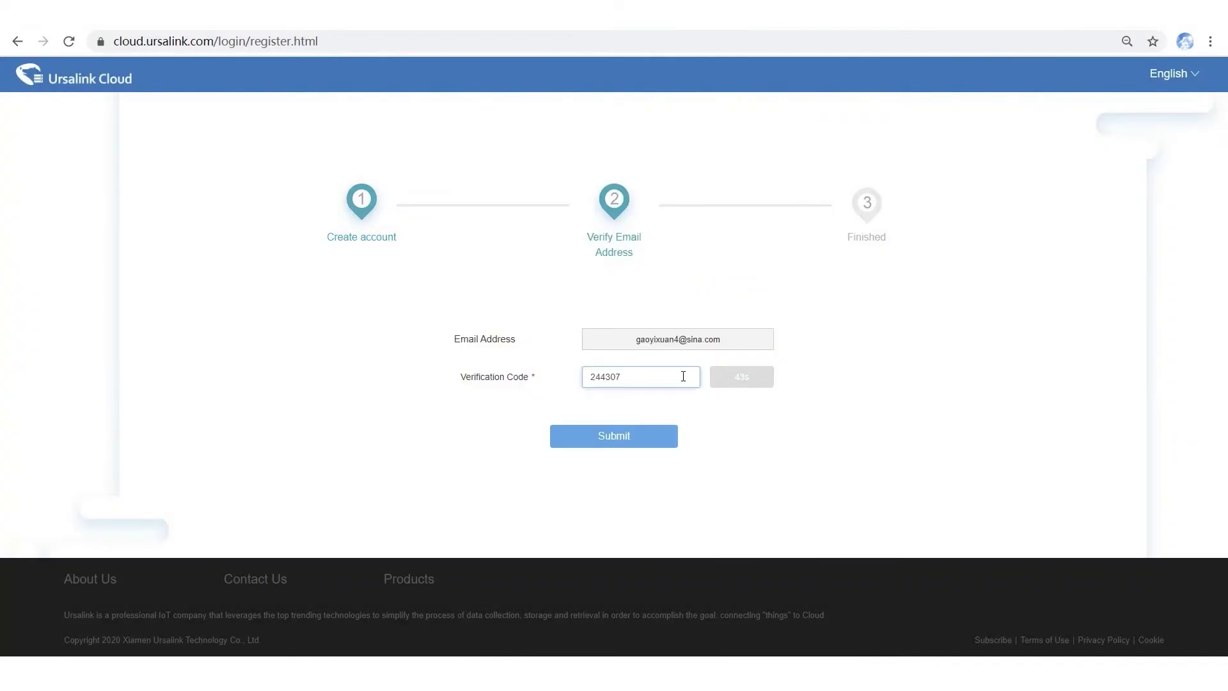
left_click(644, 439)
left_click(699, 325)
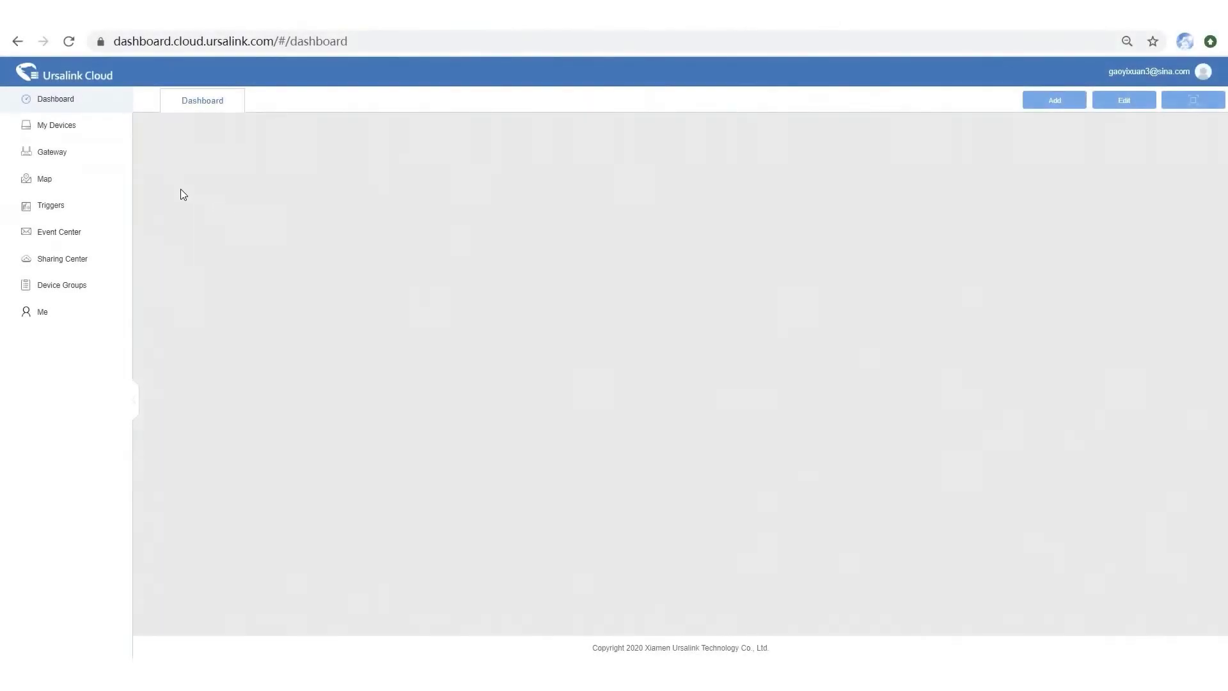
Add a gateway named UG85-US915-Gateway using its pasted serial number.
left_click(117, 167)
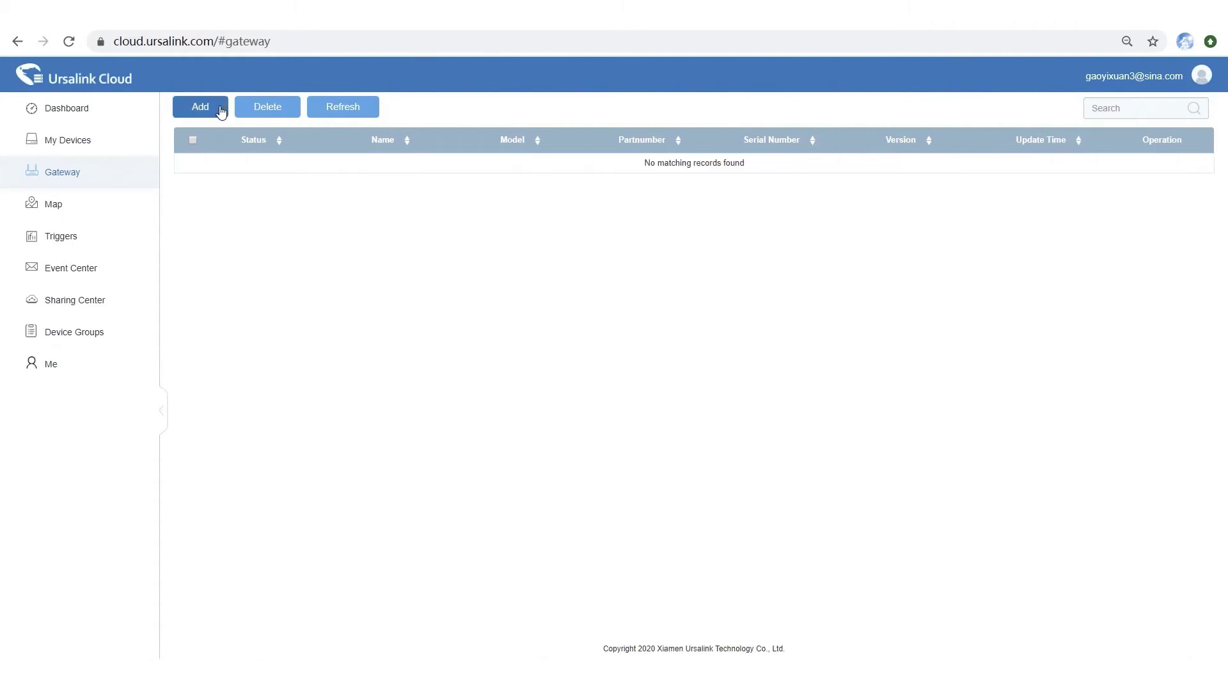
left_click(221, 113)
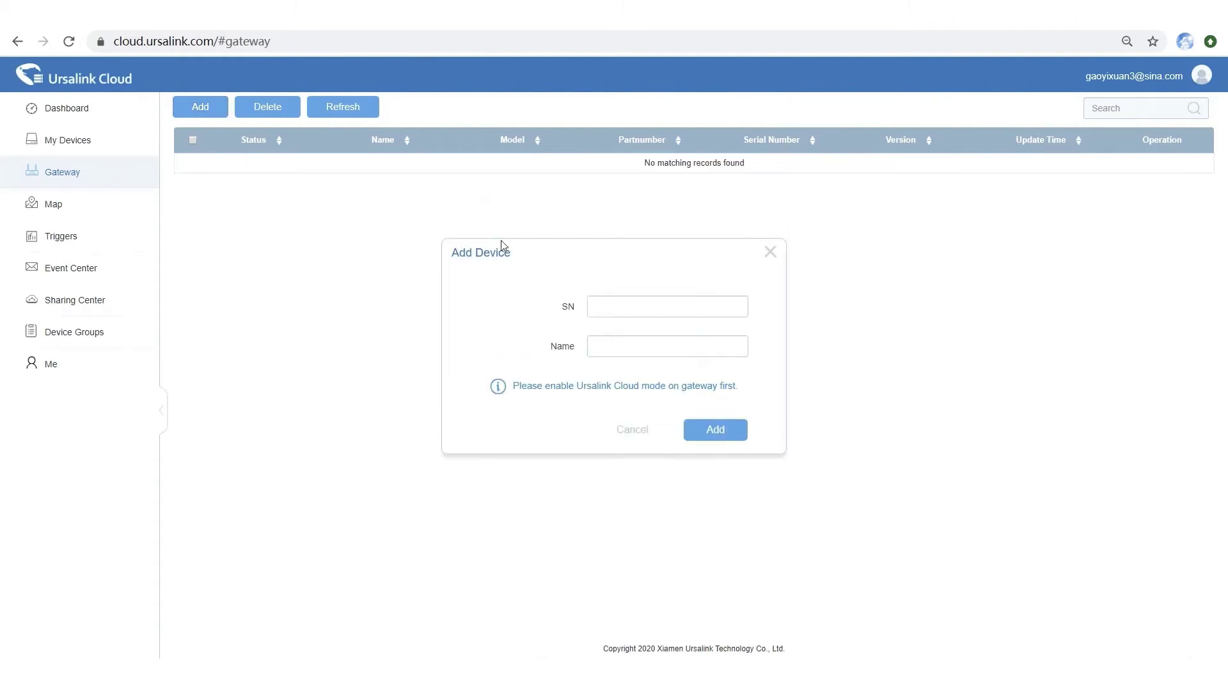
left_click(606, 301)
key("ctrl+v")
left_click(657, 348)
type("UG85-")
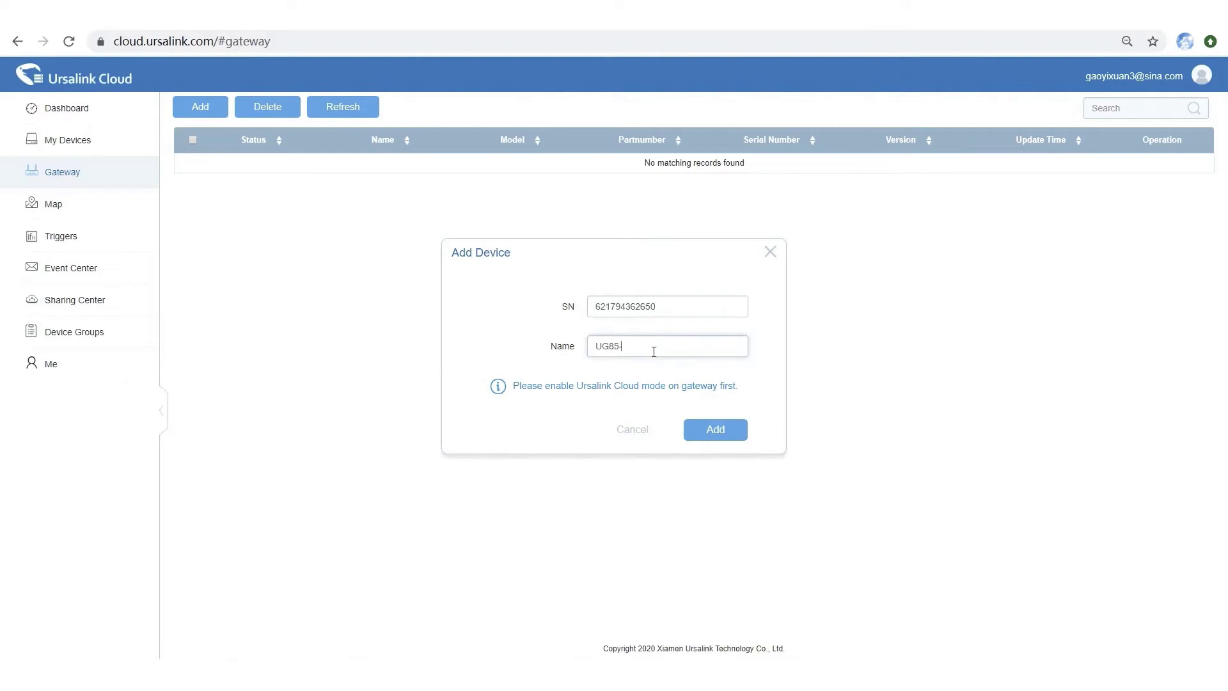
type("US915-Gateway")
left_click(732, 431)
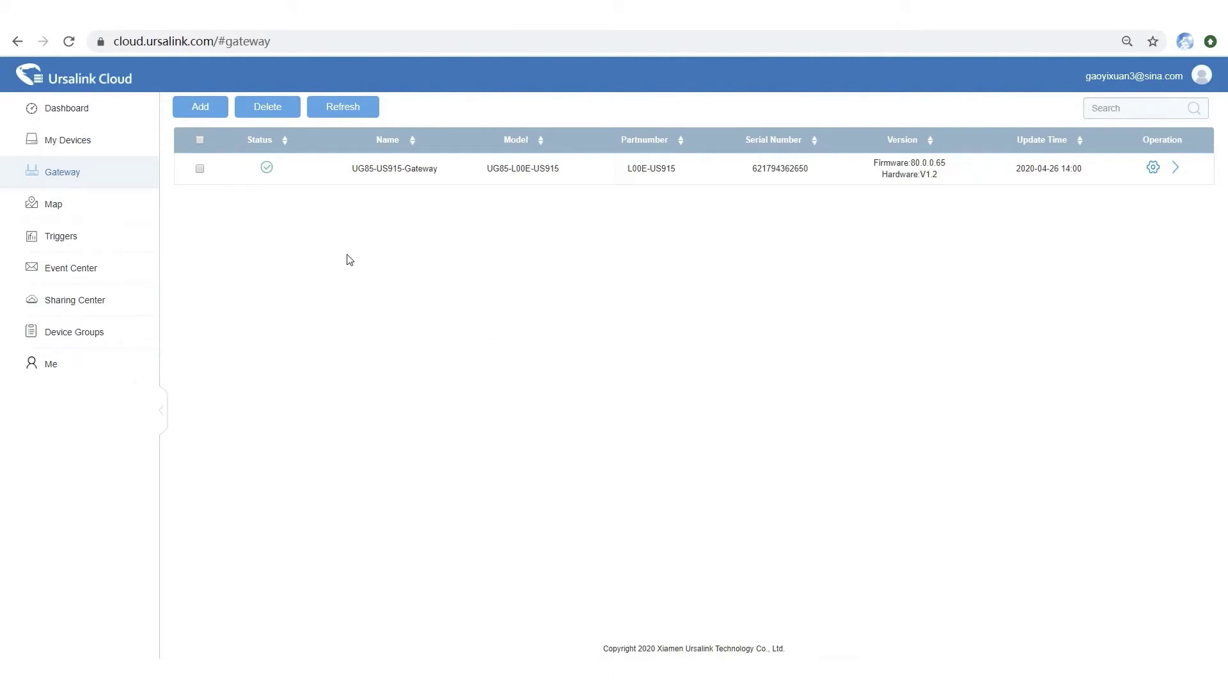
Add the EM500-SMT sensor by serial number, associated with UG85-US915-Gateway, and refresh the device list.
left_click(141, 149)
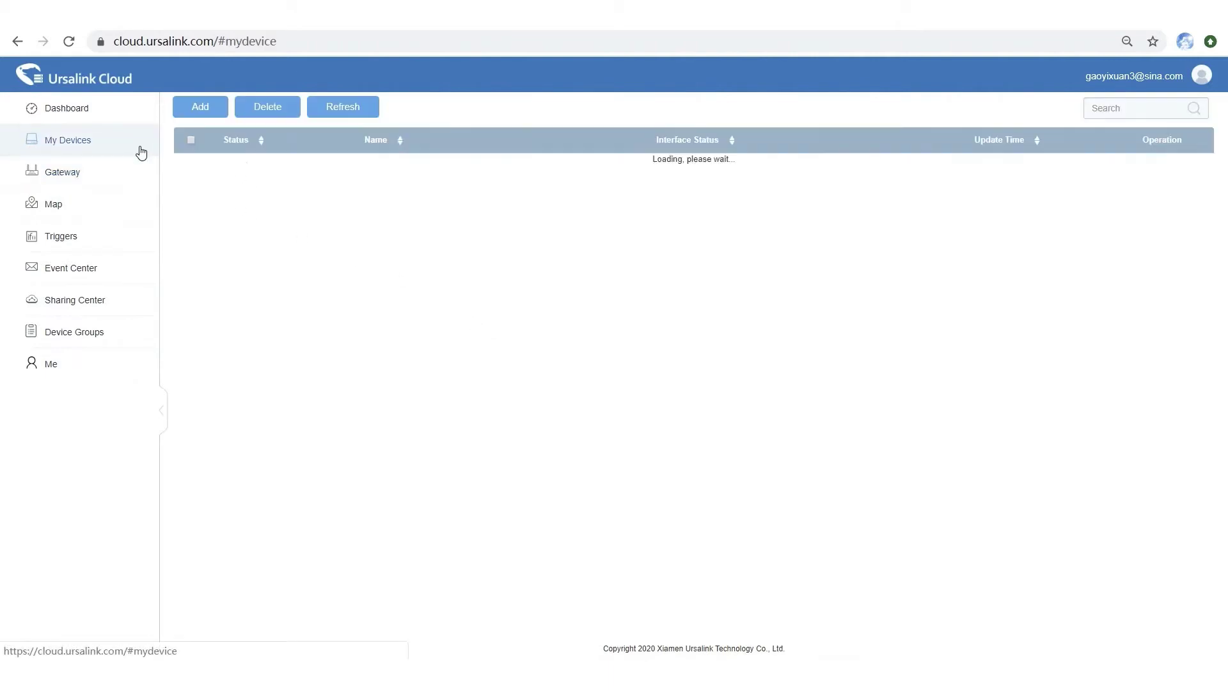
left_click(658, 374)
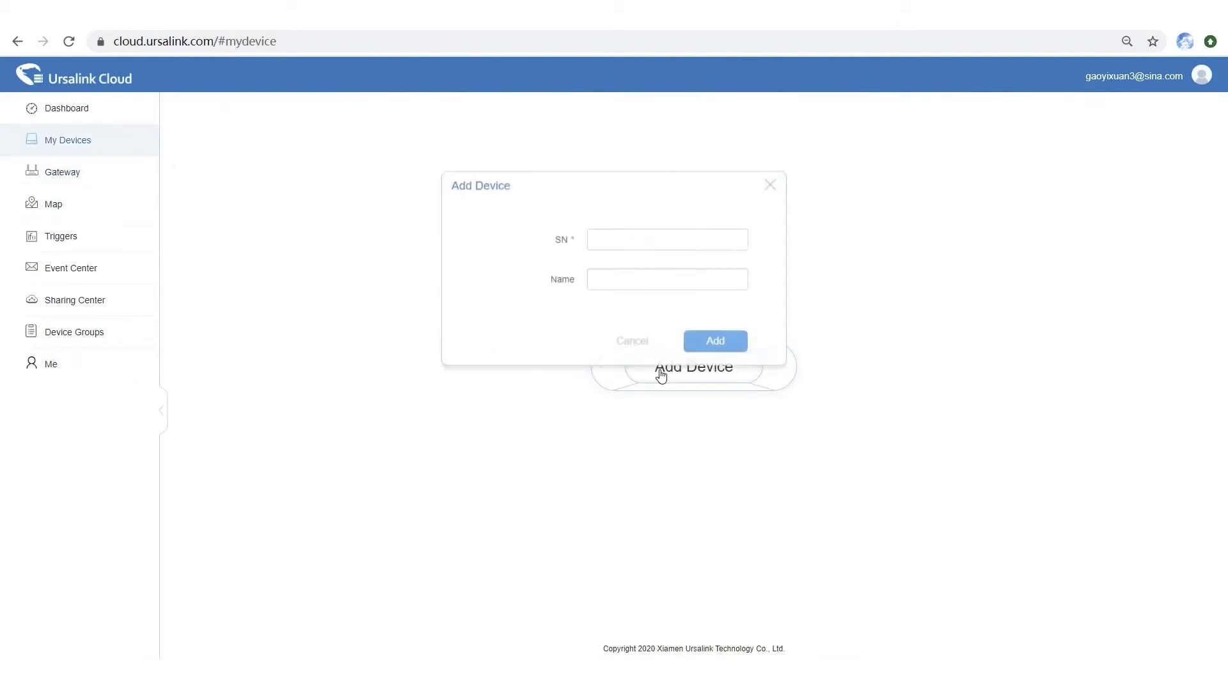
key("ctrl+v")
left_click(625, 304)
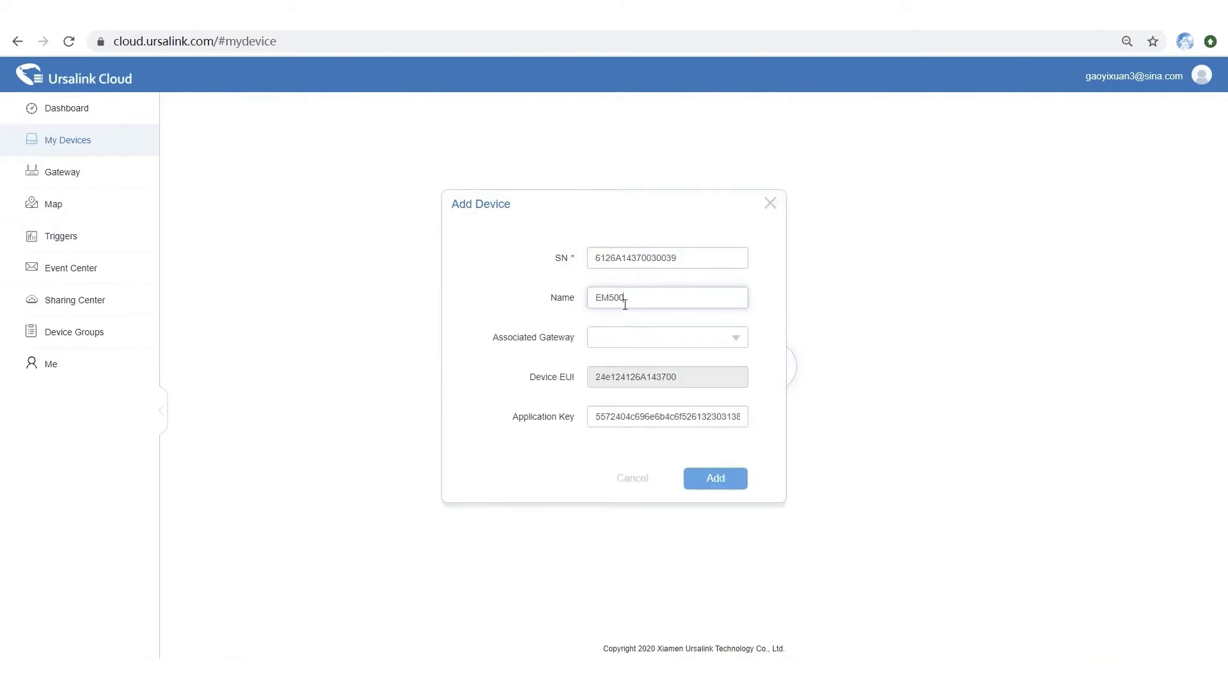
left_click(630, 345)
left_click(697, 358)
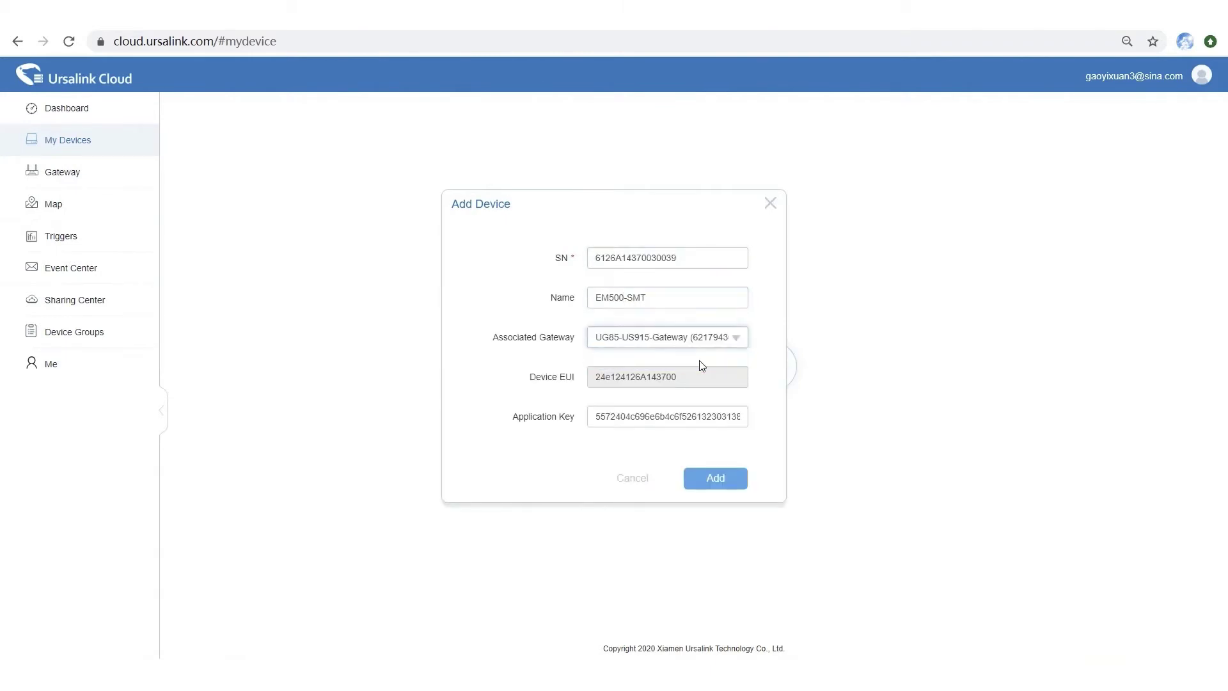
left_click(709, 479)
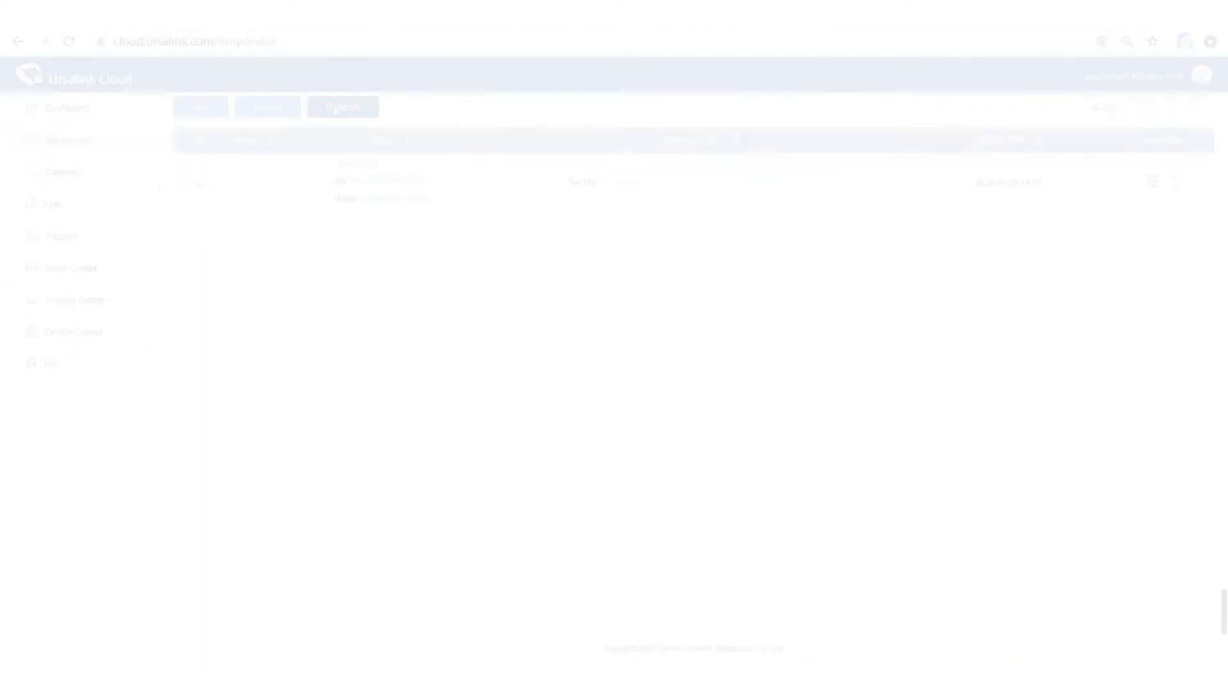
left_click(335, 109)
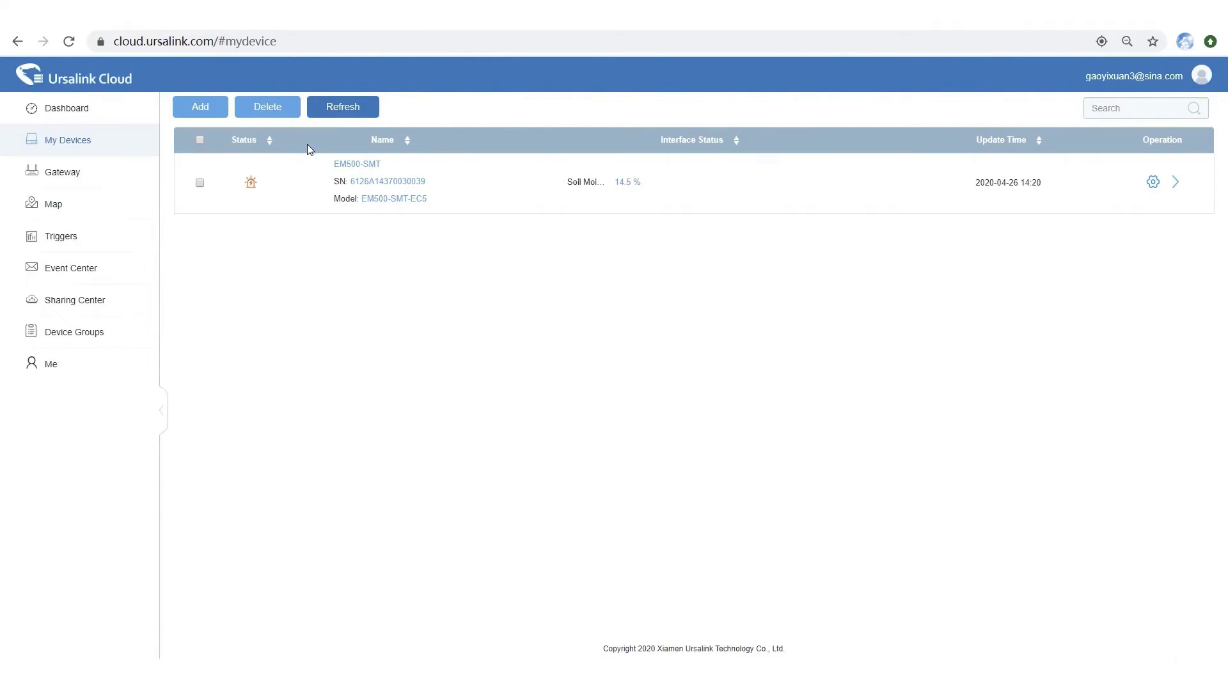
Mark all of EM500-SMT's alarm events as read, then return to My Devices.
left_click(250, 190)
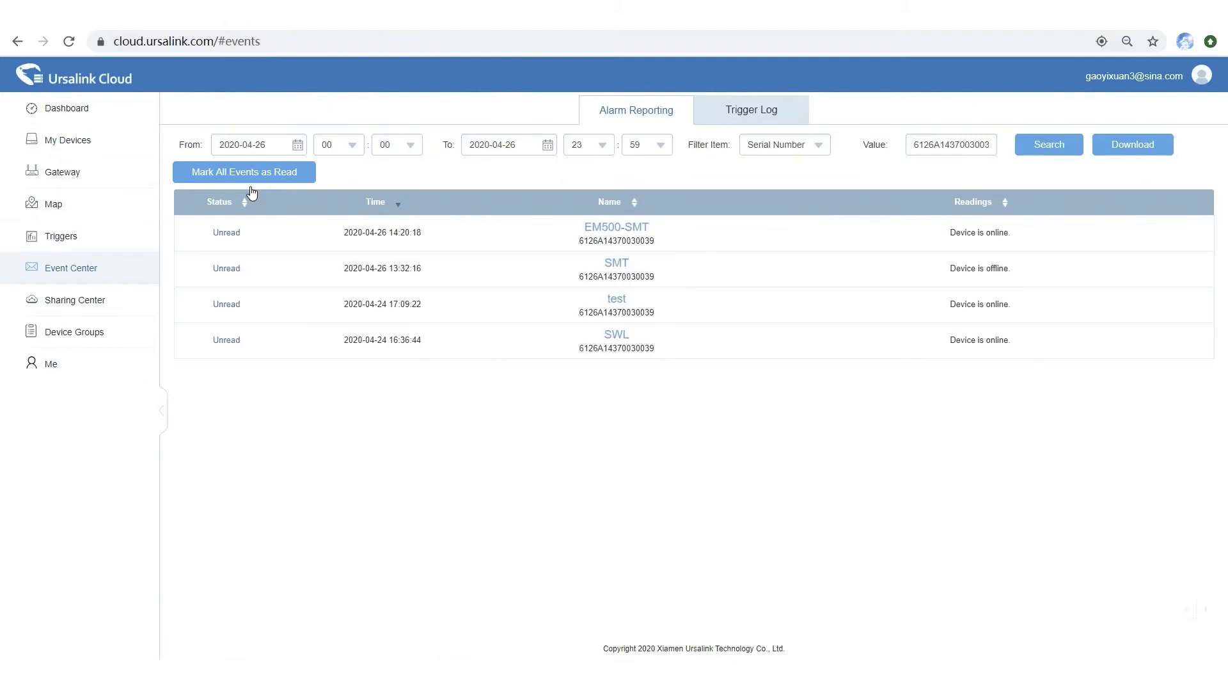
left_click(252, 173)
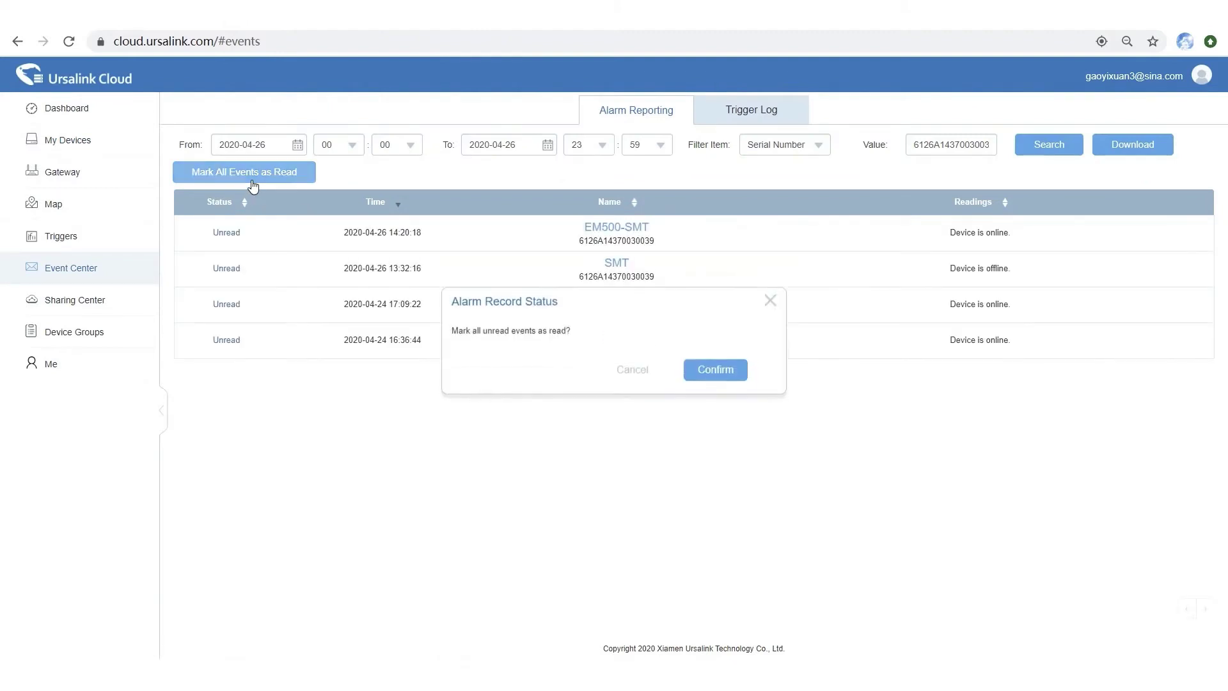
left_click(700, 386)
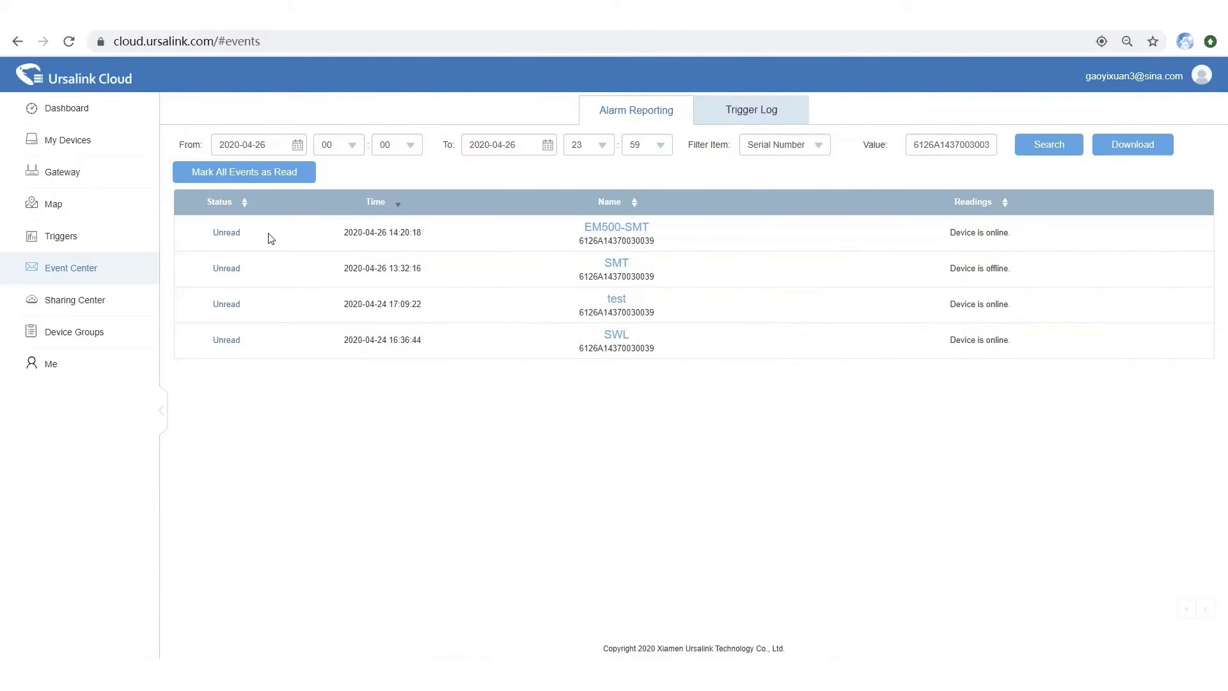
left_click(92, 144)
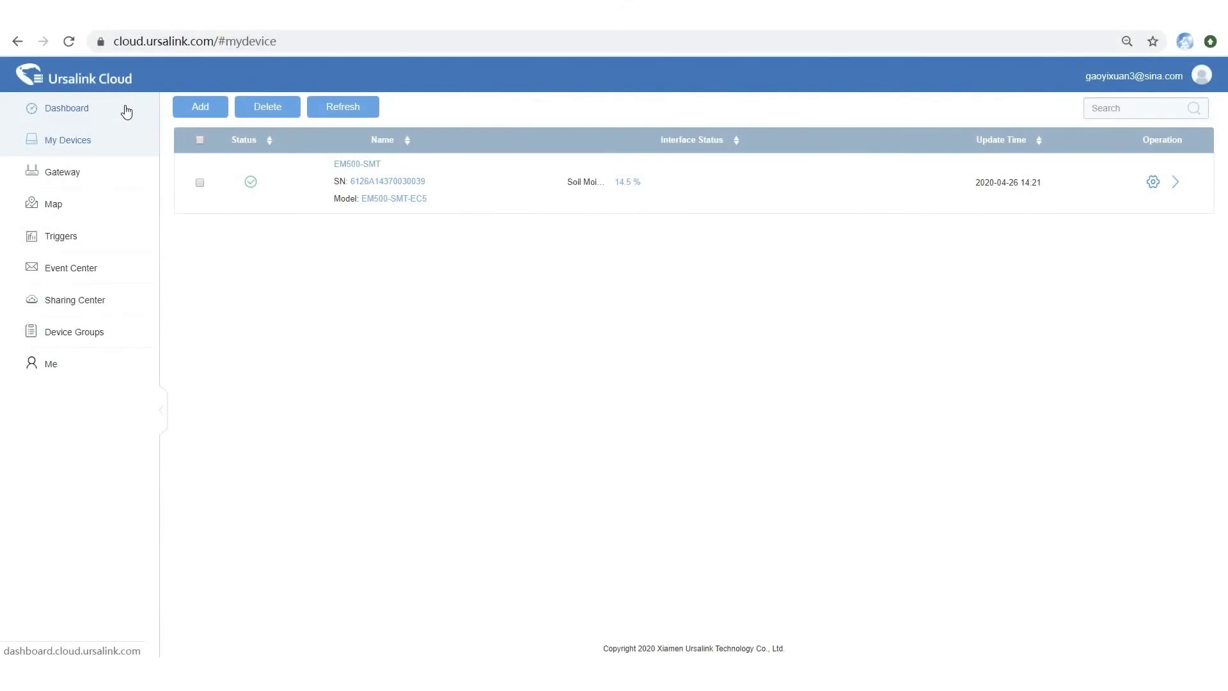
Add a clock widget to the dashboard.
left_click(127, 112)
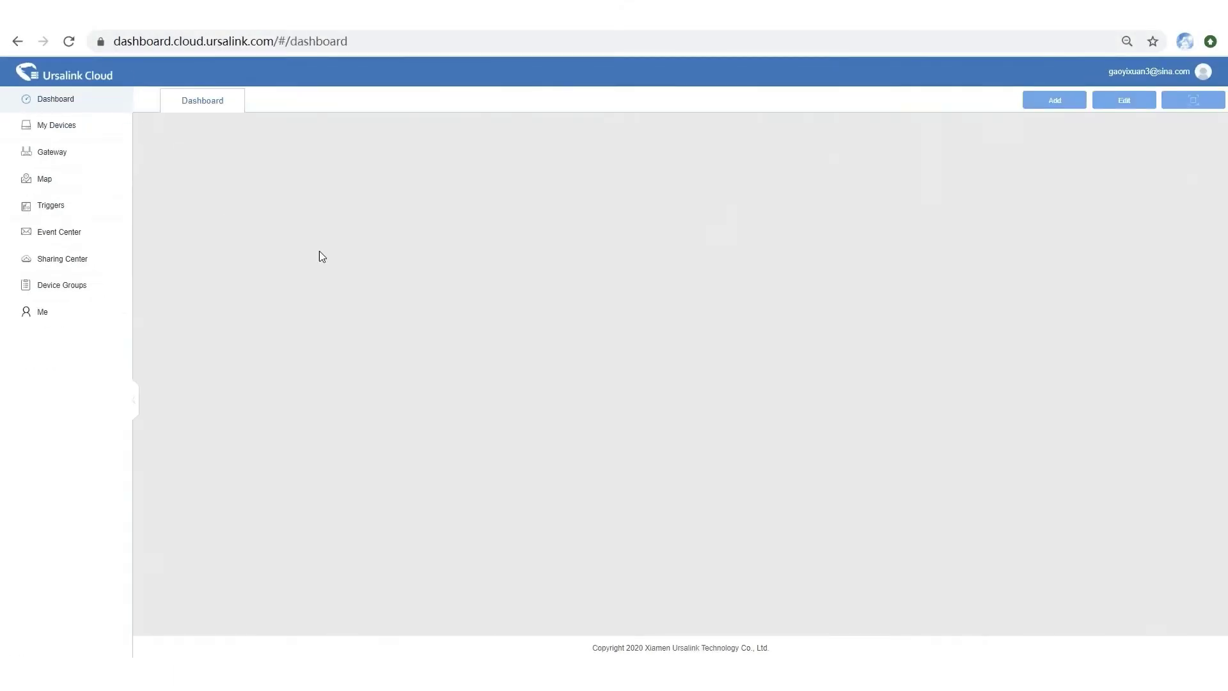
left_click(1050, 102)
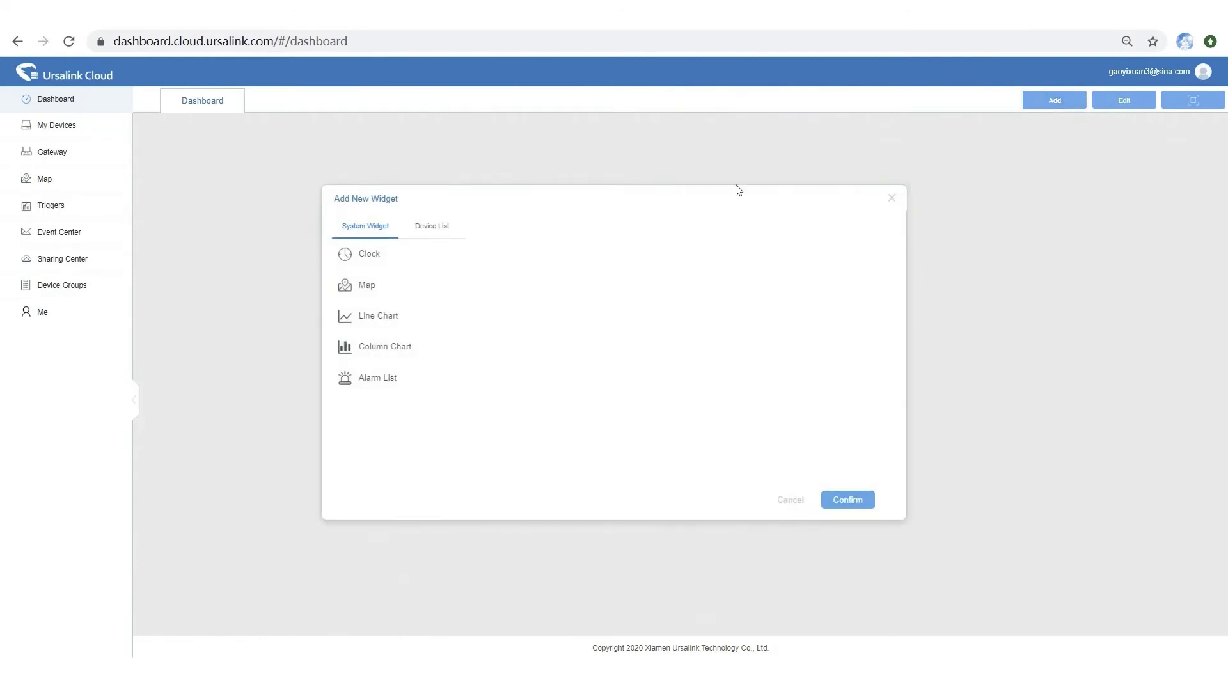
left_click(441, 255)
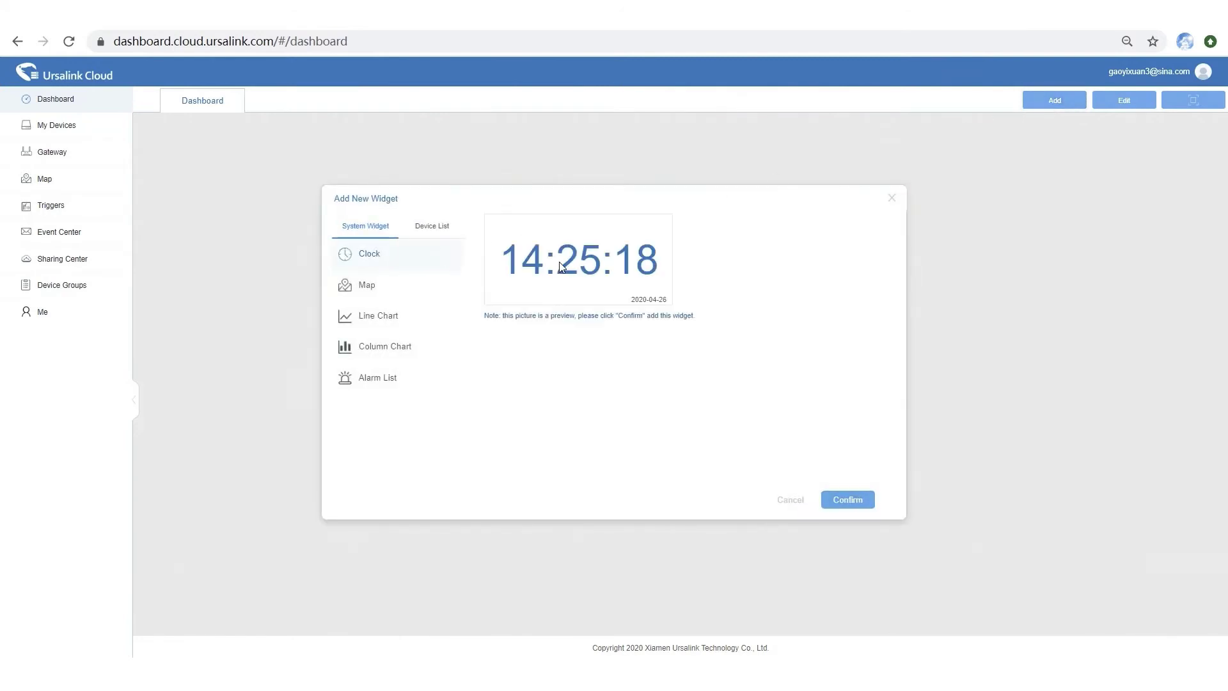
left_click(838, 506)
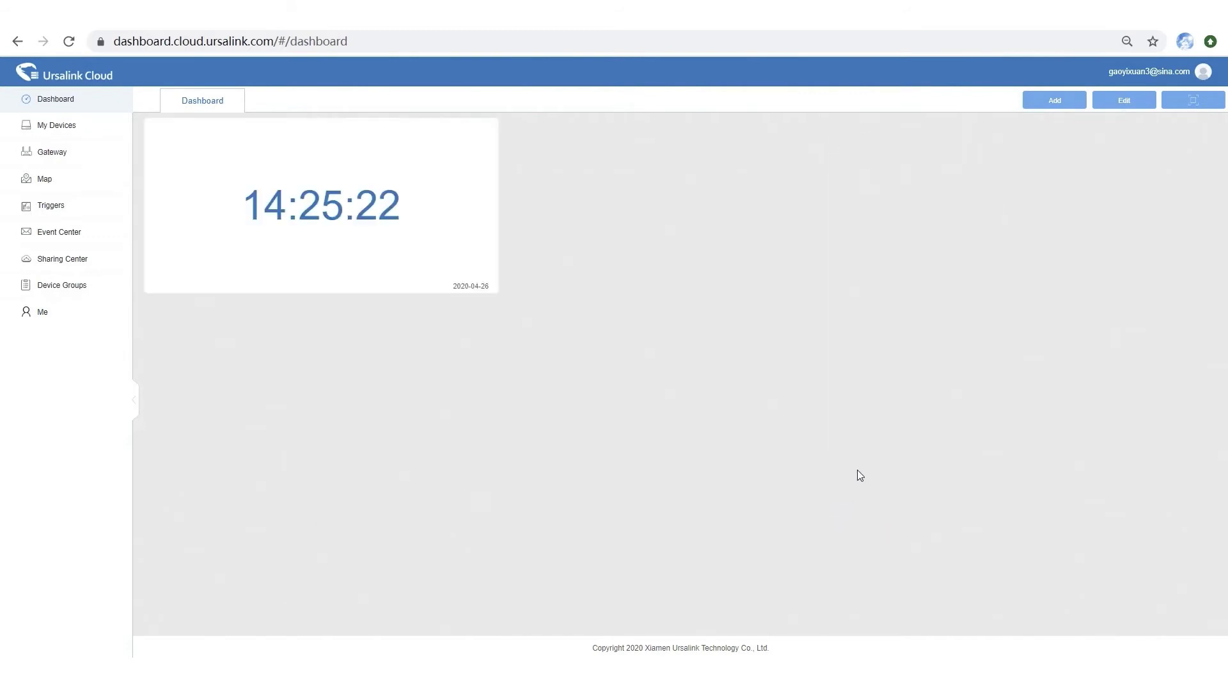
Add EM500-SMT's Soil Moisture and Battery widgets to the dashboard.
left_click(1045, 103)
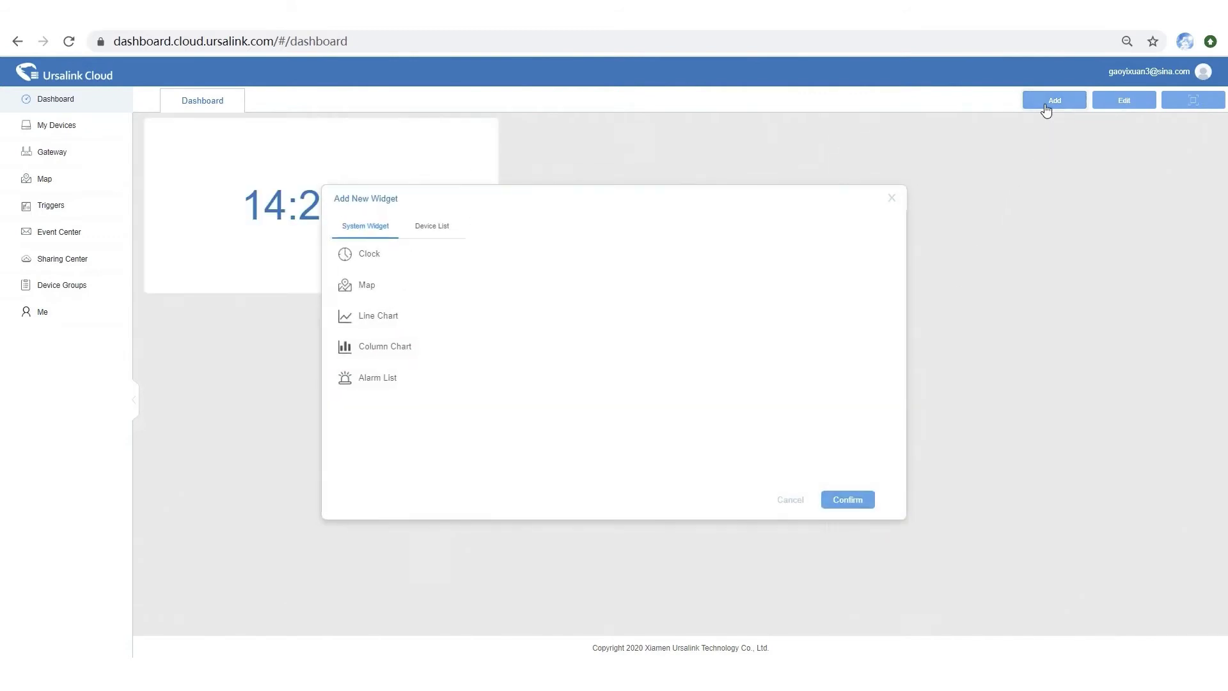
left_click(445, 235)
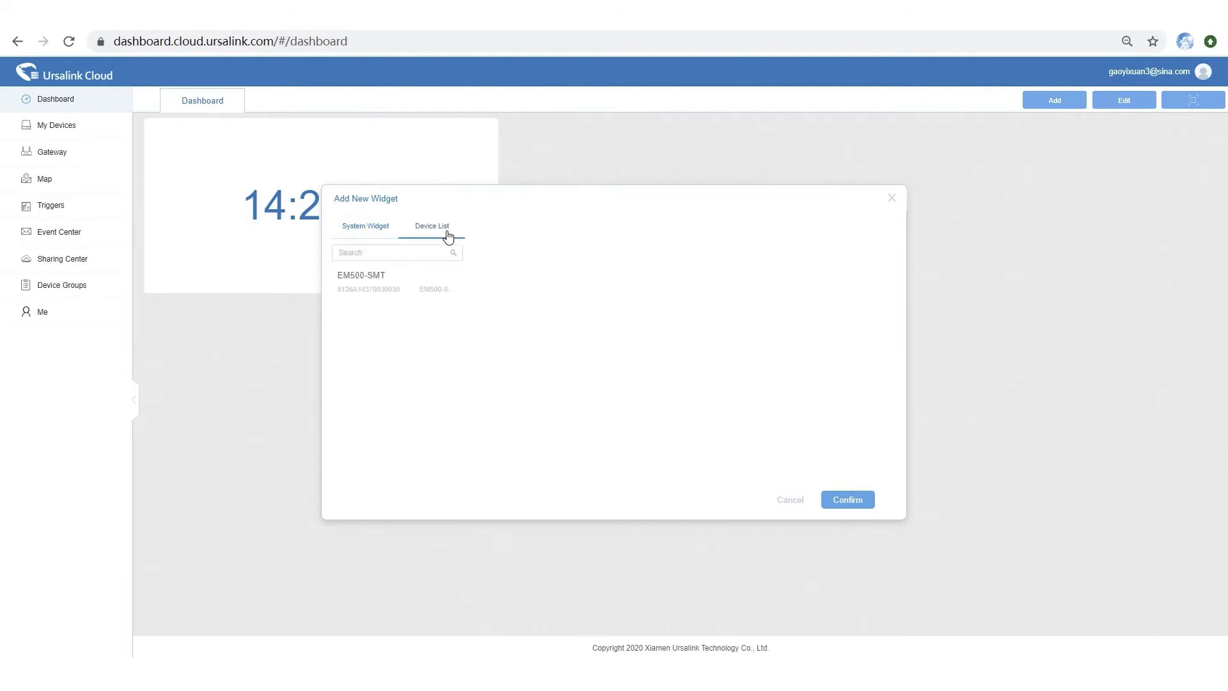
left_click(398, 282)
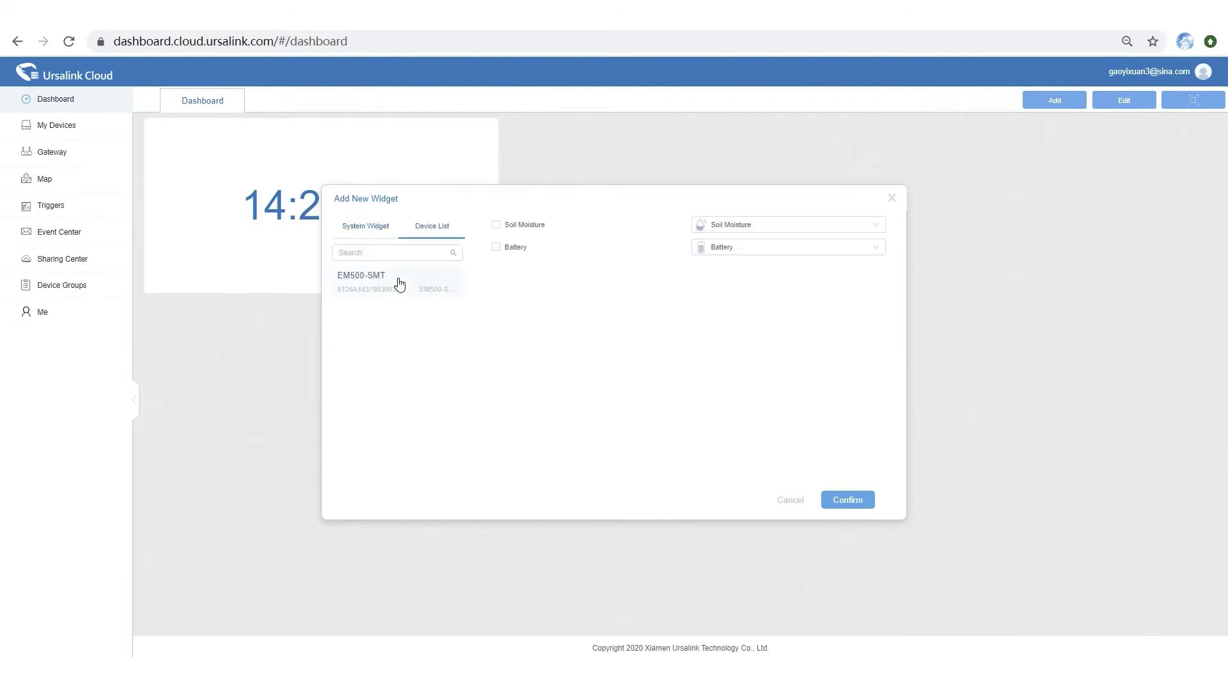
left_click(495, 224)
left_click(495, 247)
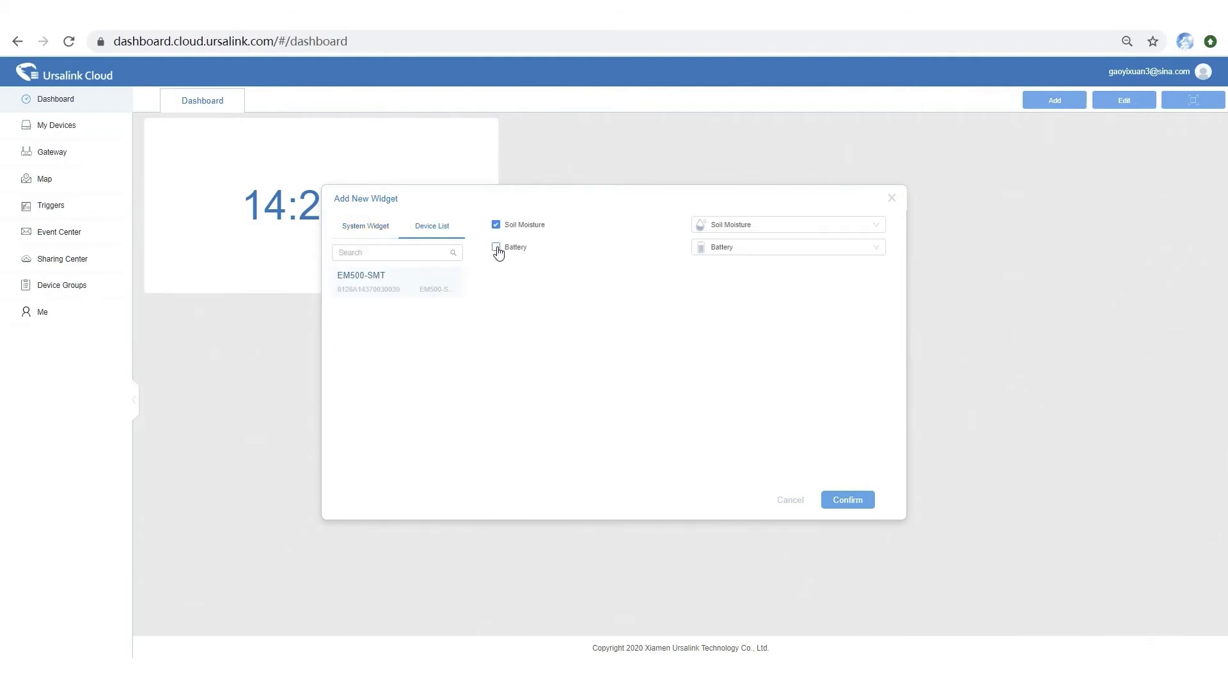
left_click(854, 499)
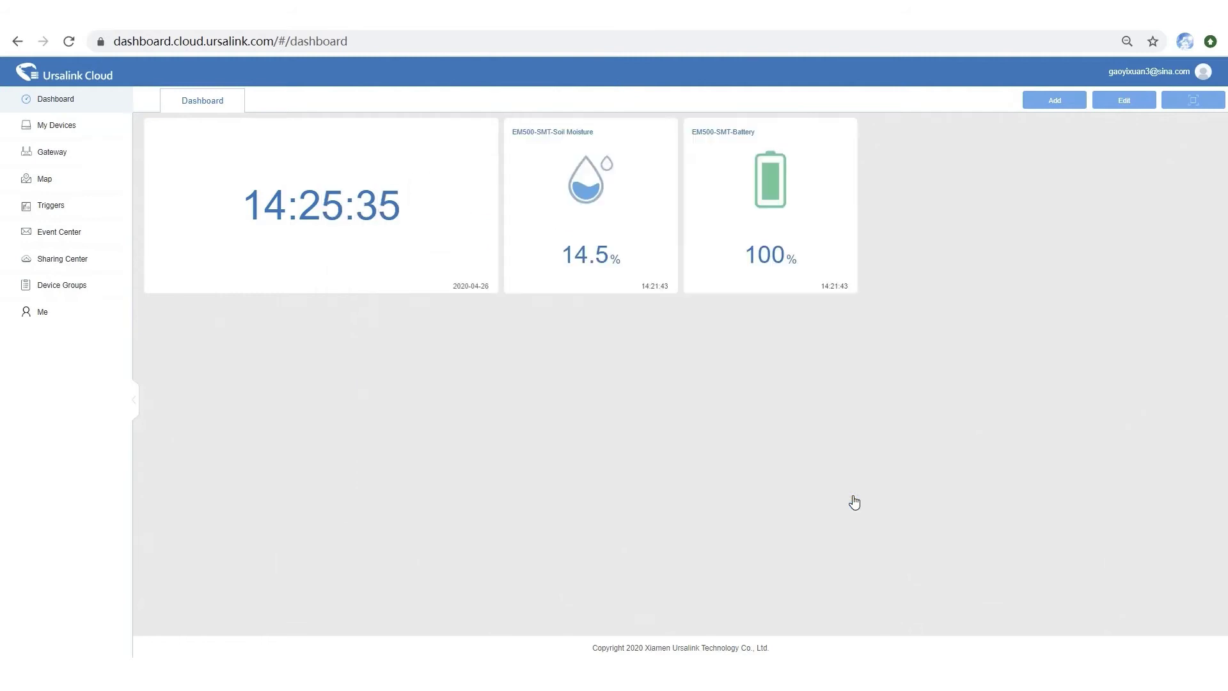
Add a line chart named SMT plotting EM500-SMT's Soil Moisture variable.
left_click(1065, 102)
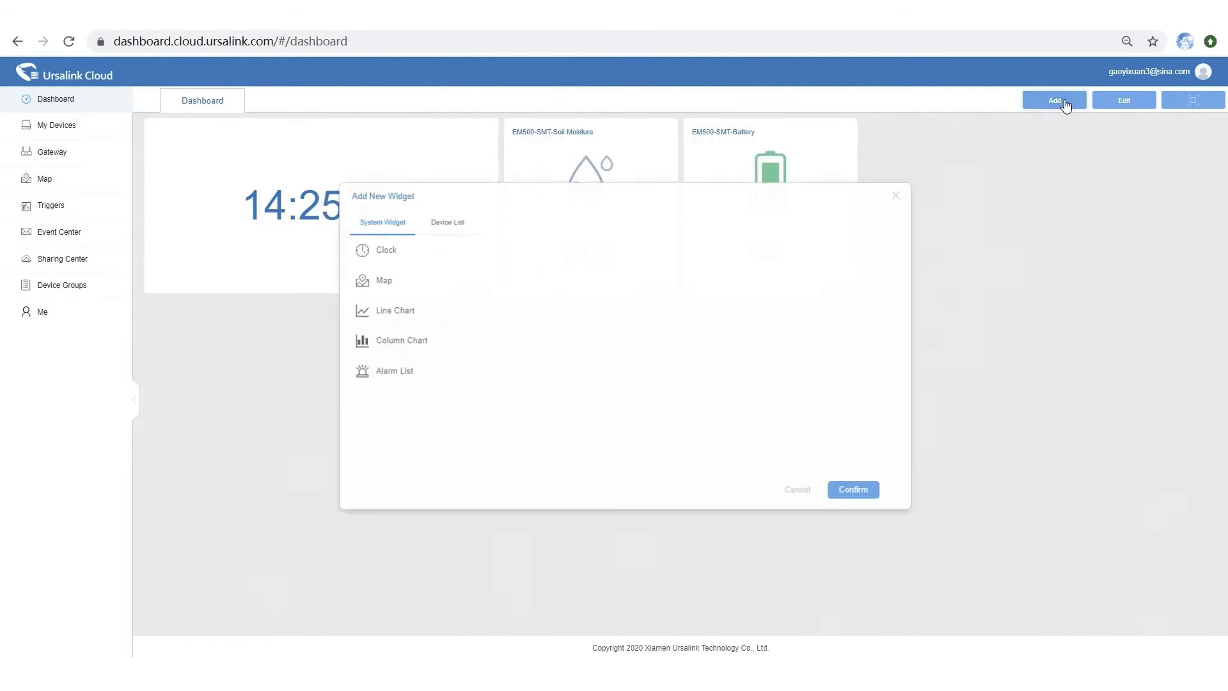
left_click(405, 324)
left_click(555, 235)
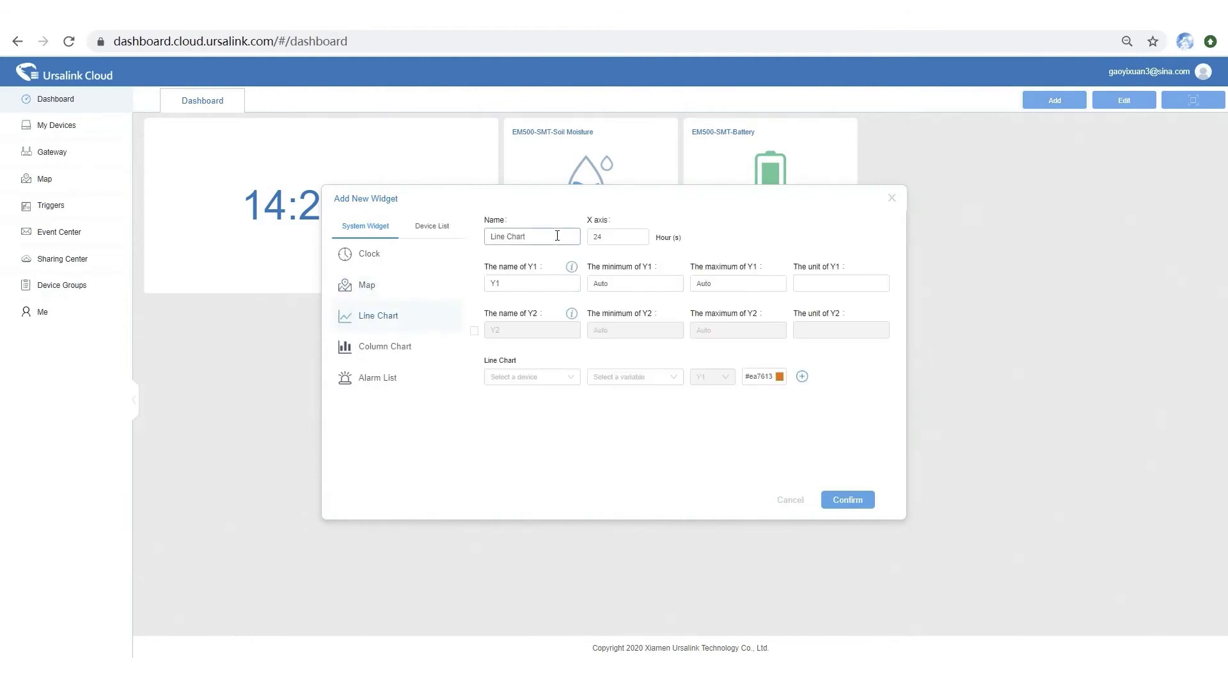
key("ctrl+a")
type("SMT")
left_click(565, 379)
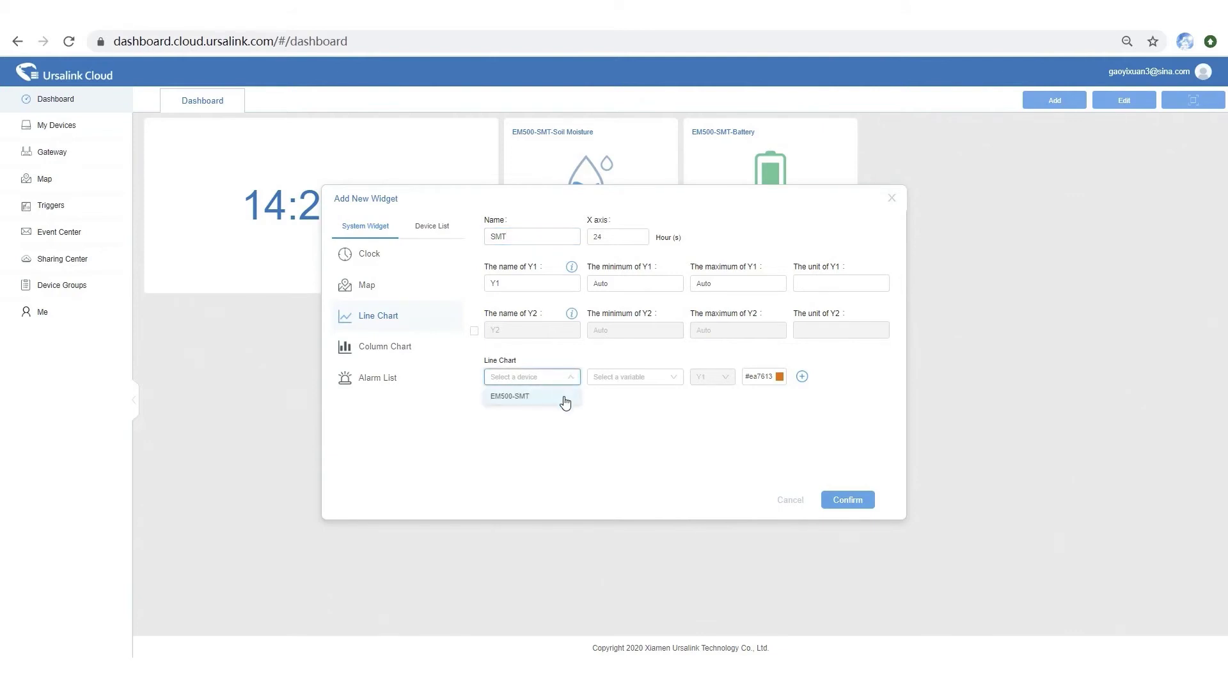
left_click(564, 400)
left_click(627, 378)
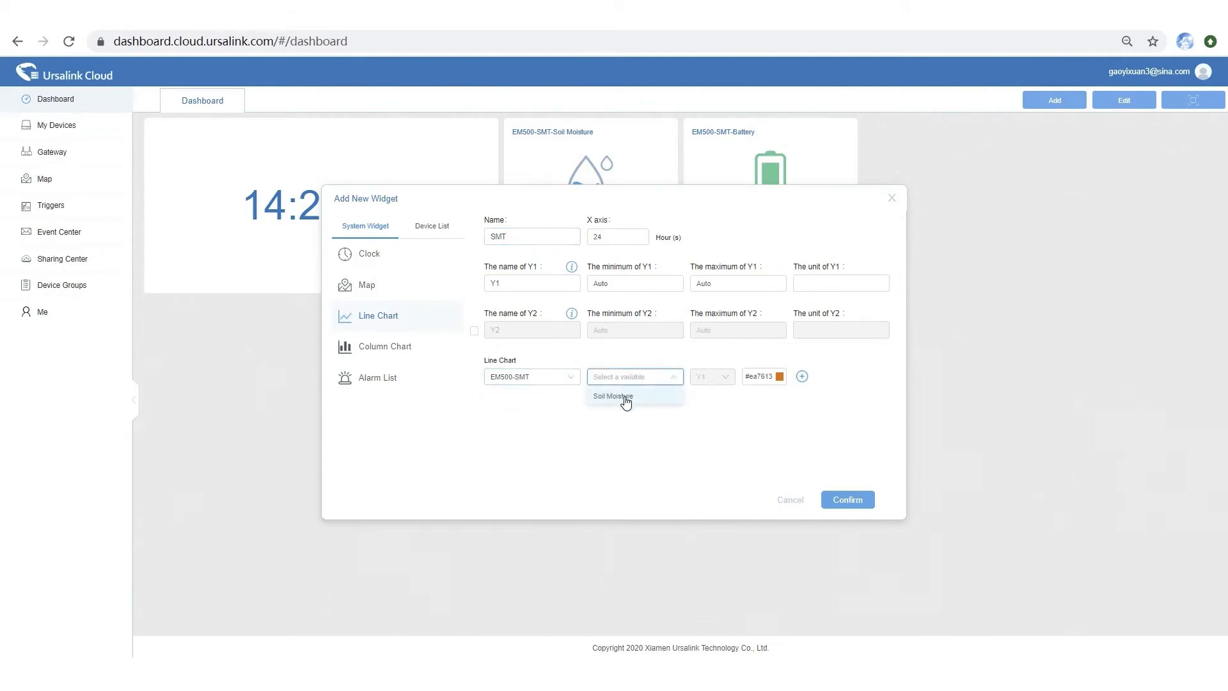
left_click(614, 397)
left_click(851, 506)
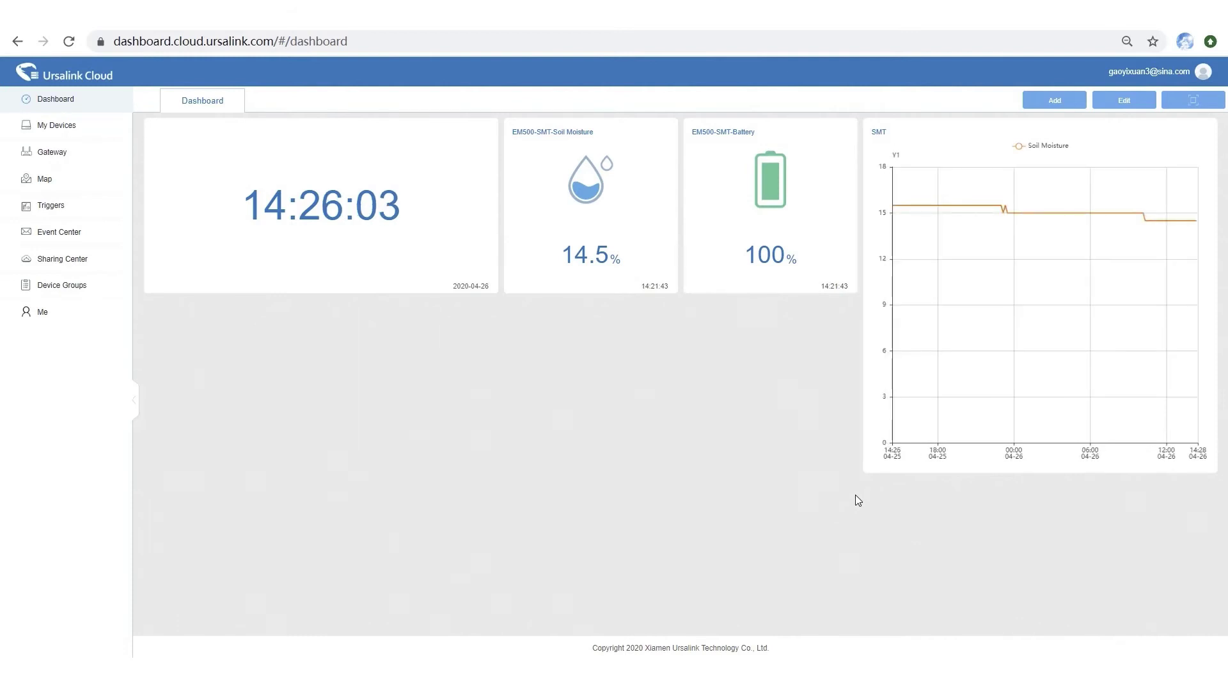
Place the sensor widgets under the clock, enlarge the SMT chart beside them, save, and go full screen.
left_click(1149, 106)
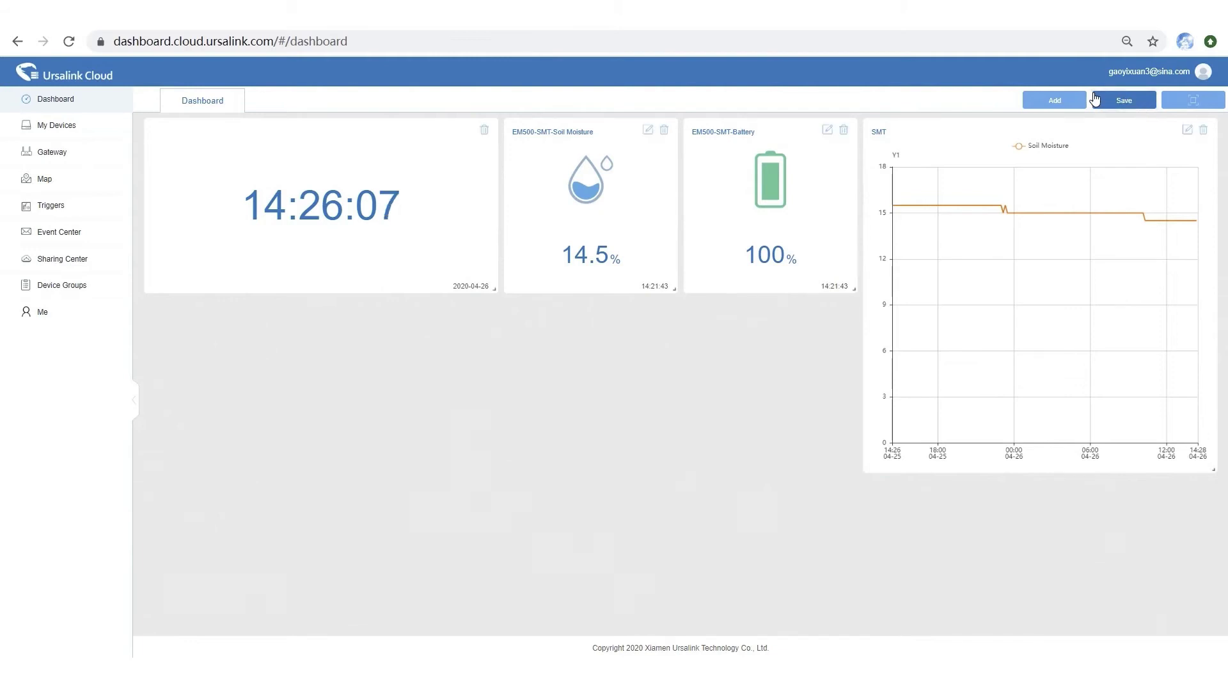
left_click_drag(584, 132, 216, 308)
left_click_drag(740, 126, 403, 294)
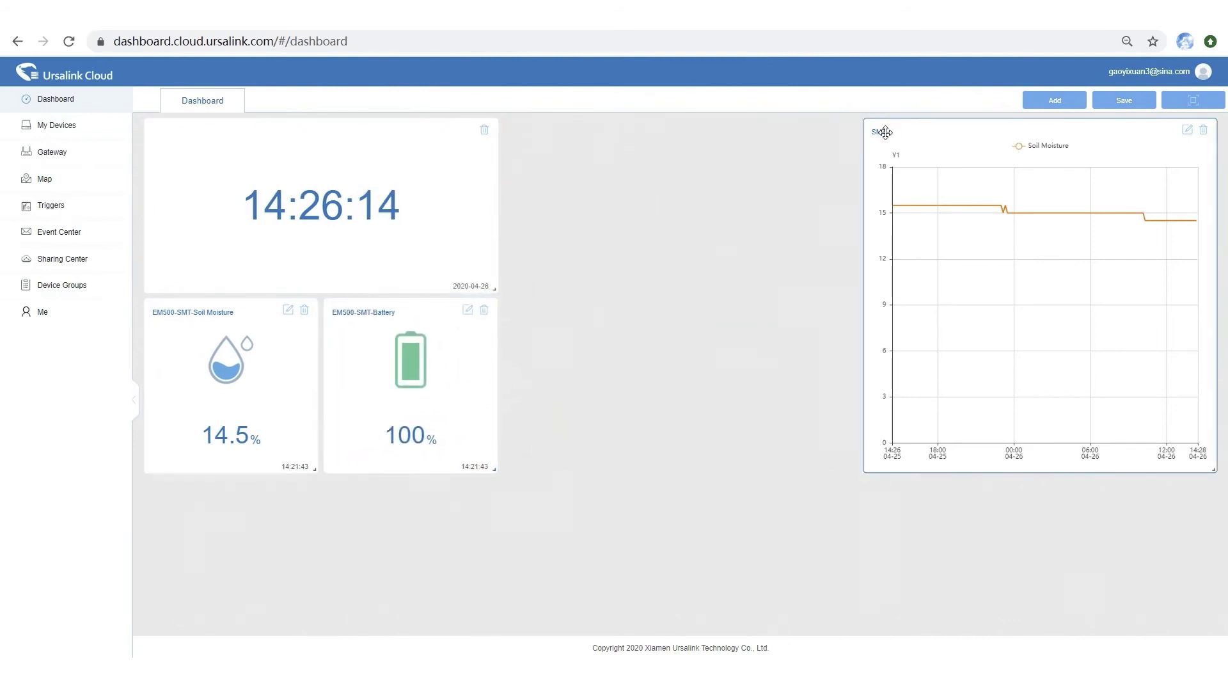
left_click_drag(885, 132, 530, 117)
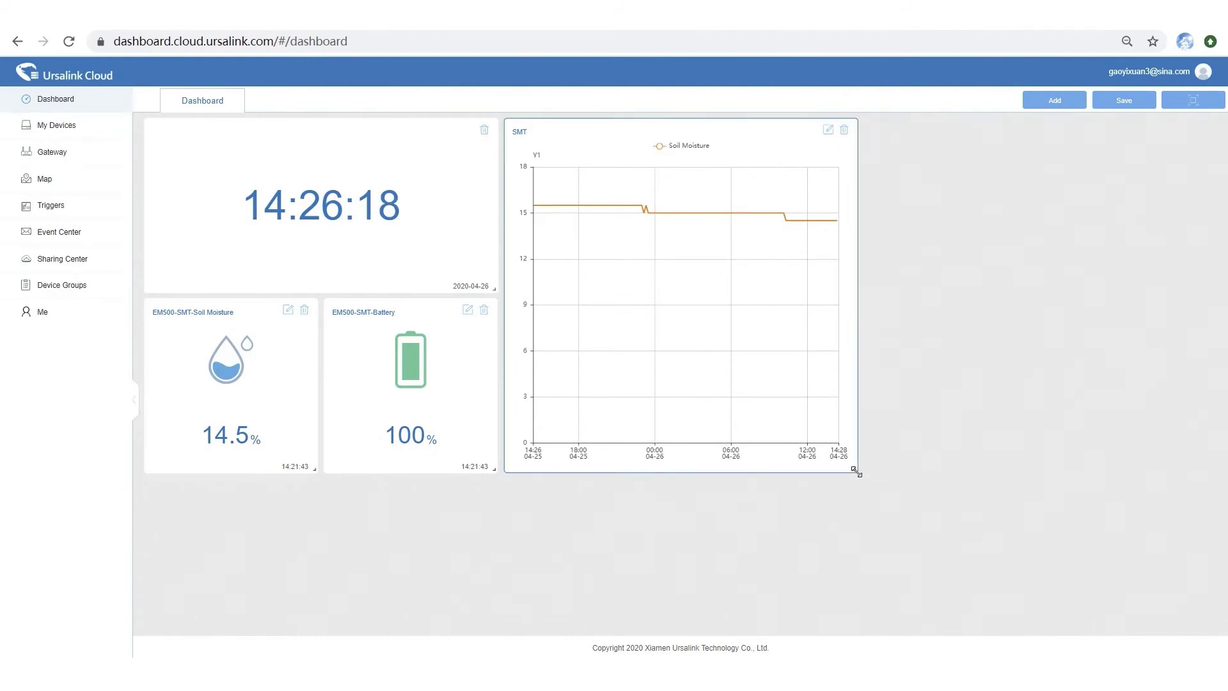
left_click_drag(856, 472, 1043, 632)
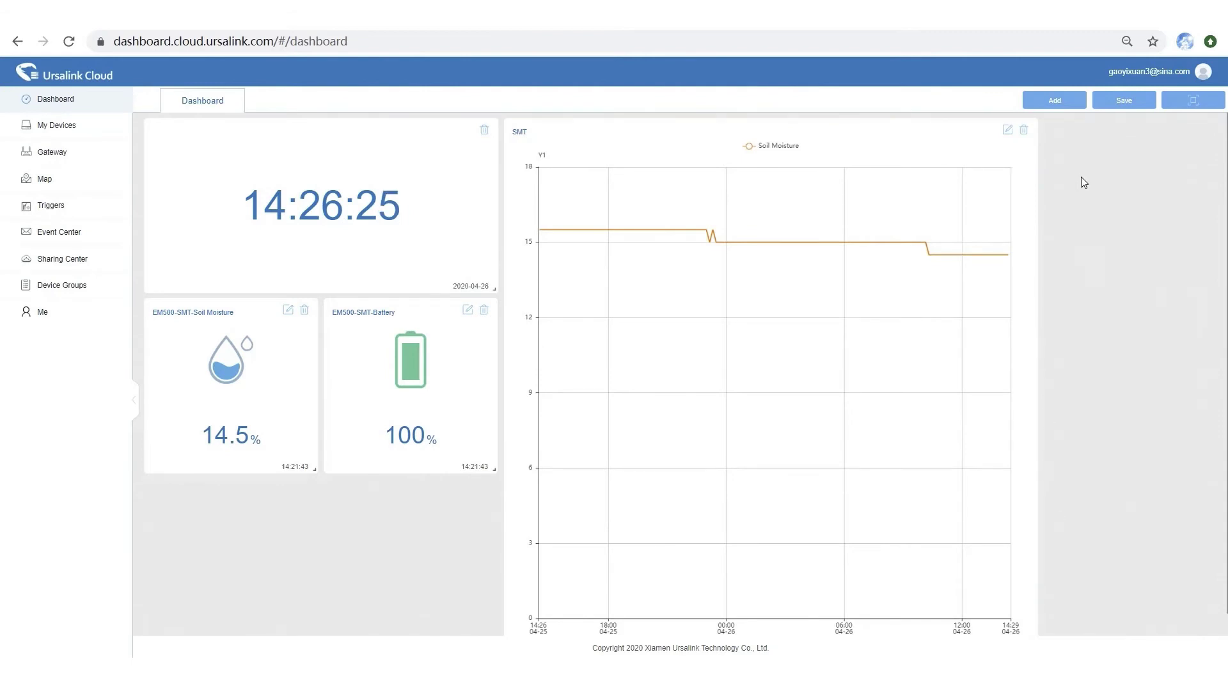
left_click(1111, 106)
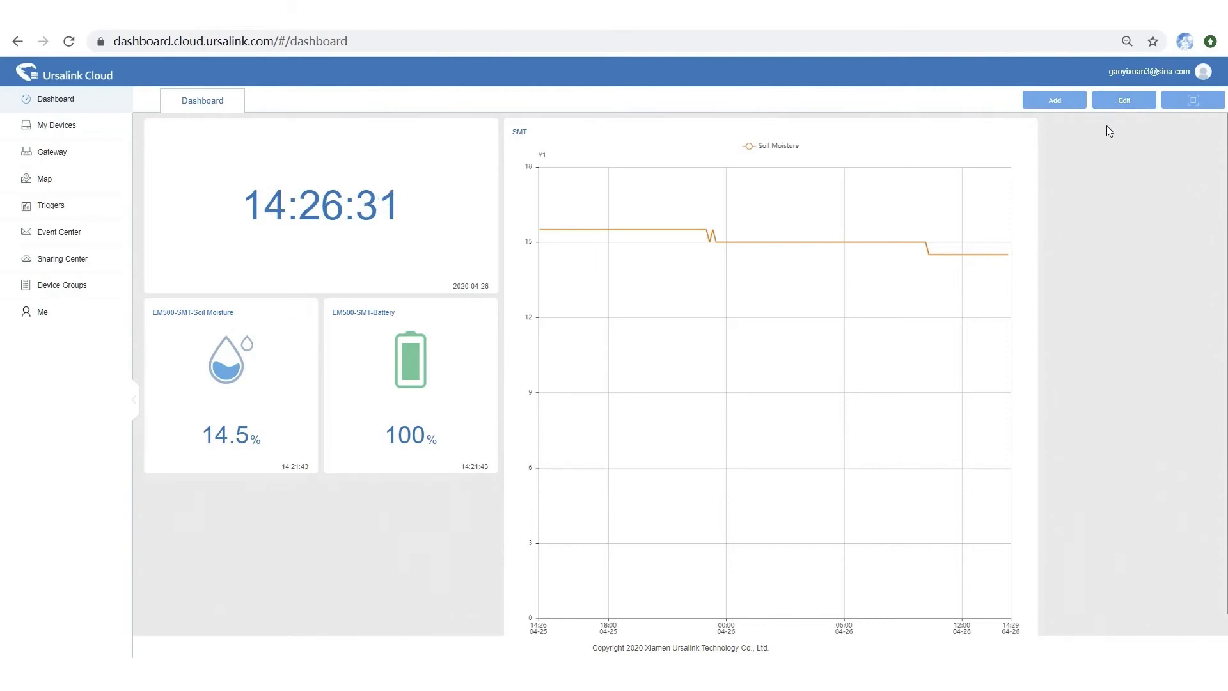
left_click(1196, 102)
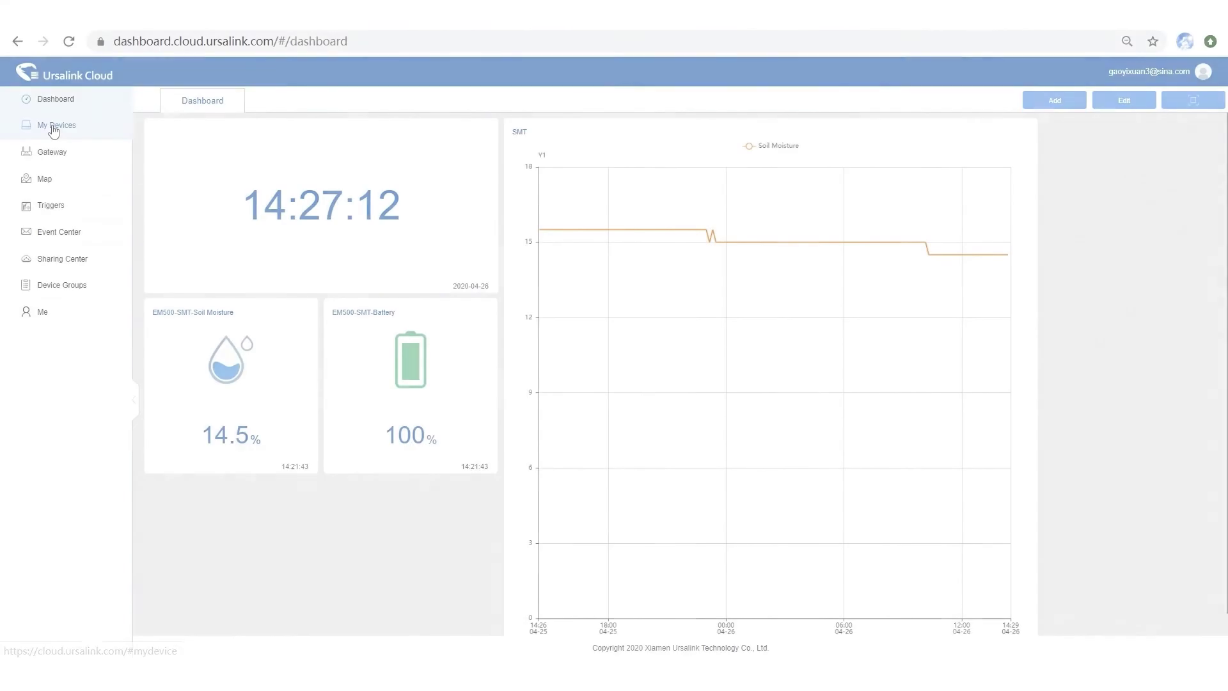
Show EM500-SMT's history data as a chart starting from 2020-04-25.
left_click(54, 129)
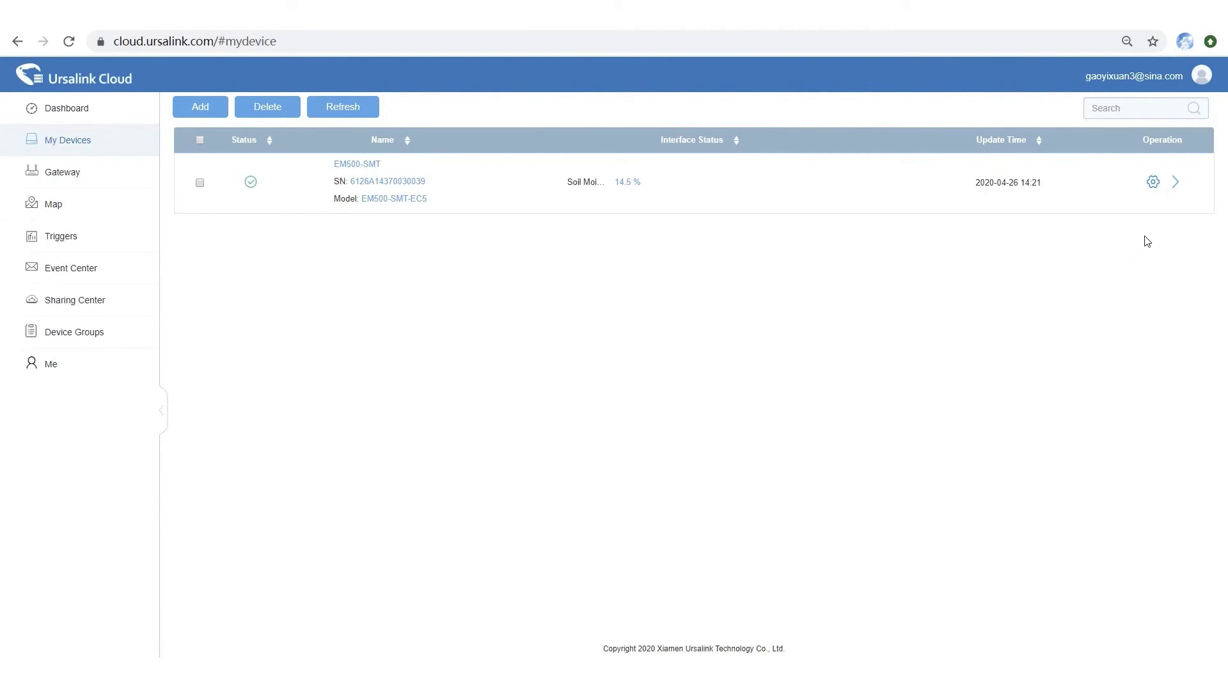
left_click(1176, 184)
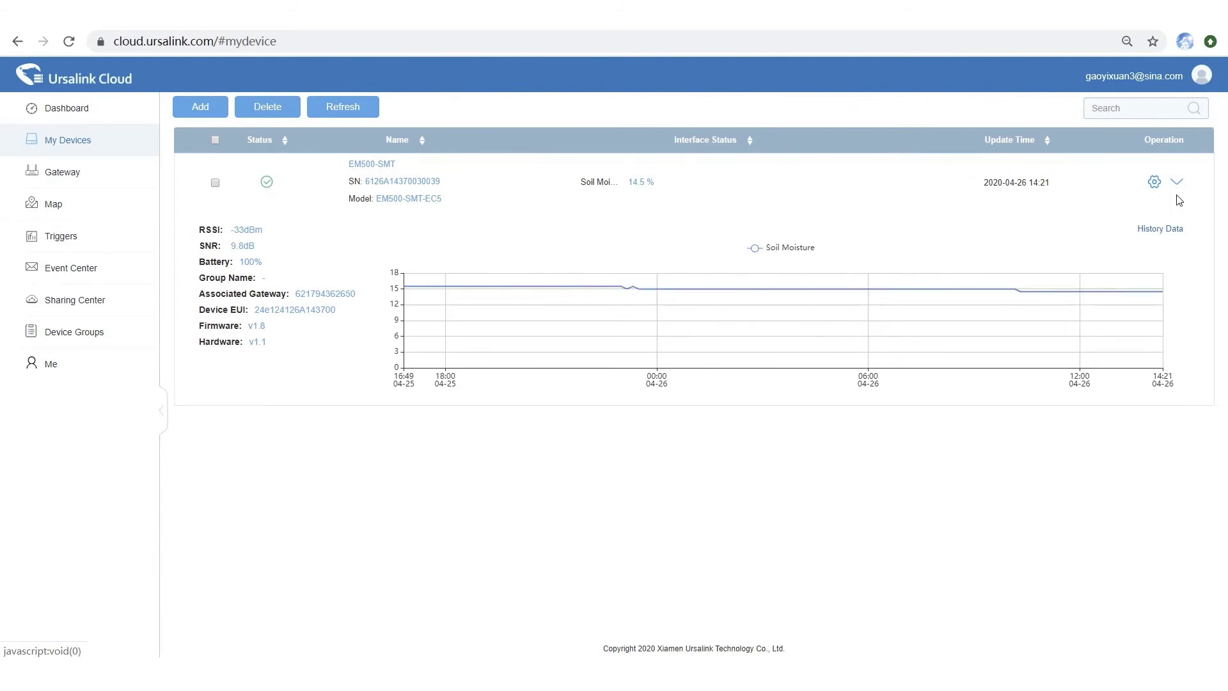
left_click(1170, 230)
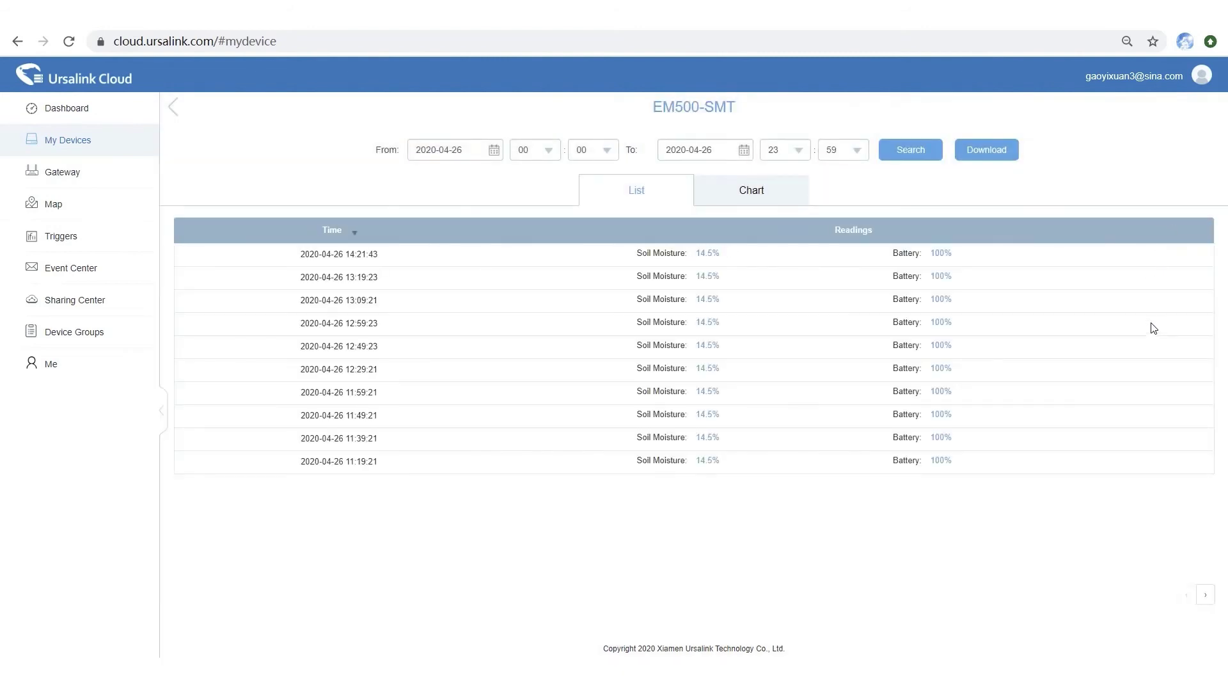
left_click(739, 205)
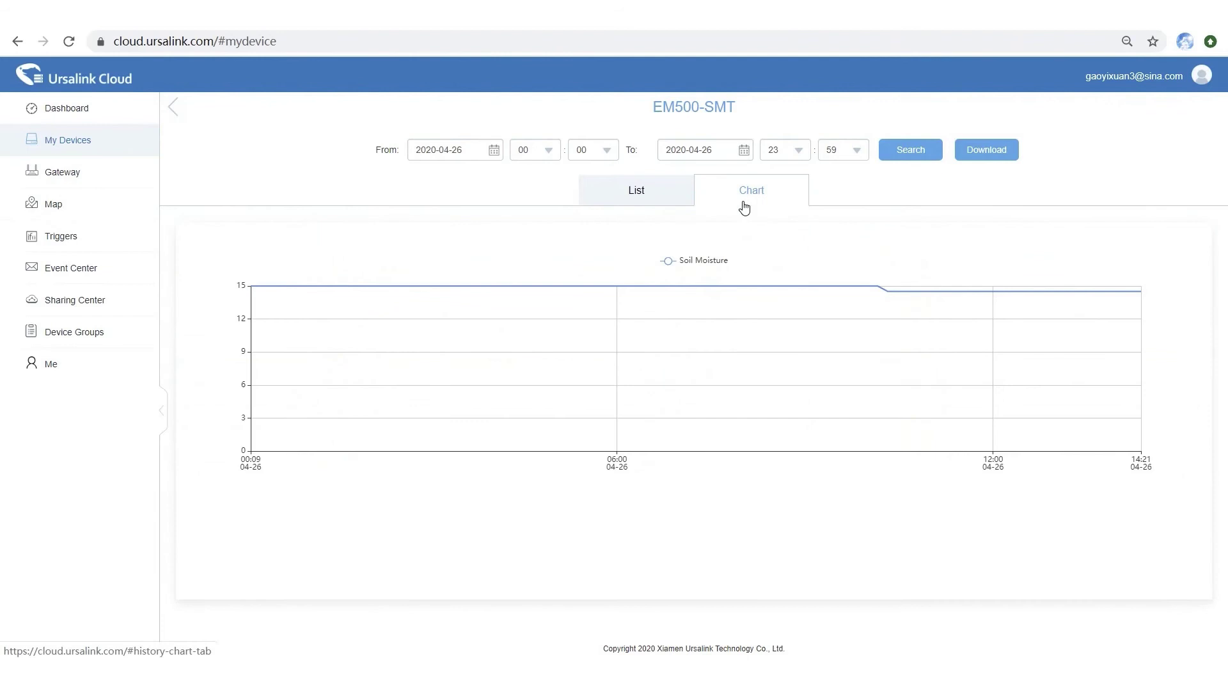
left_click(493, 152)
left_click(491, 264)
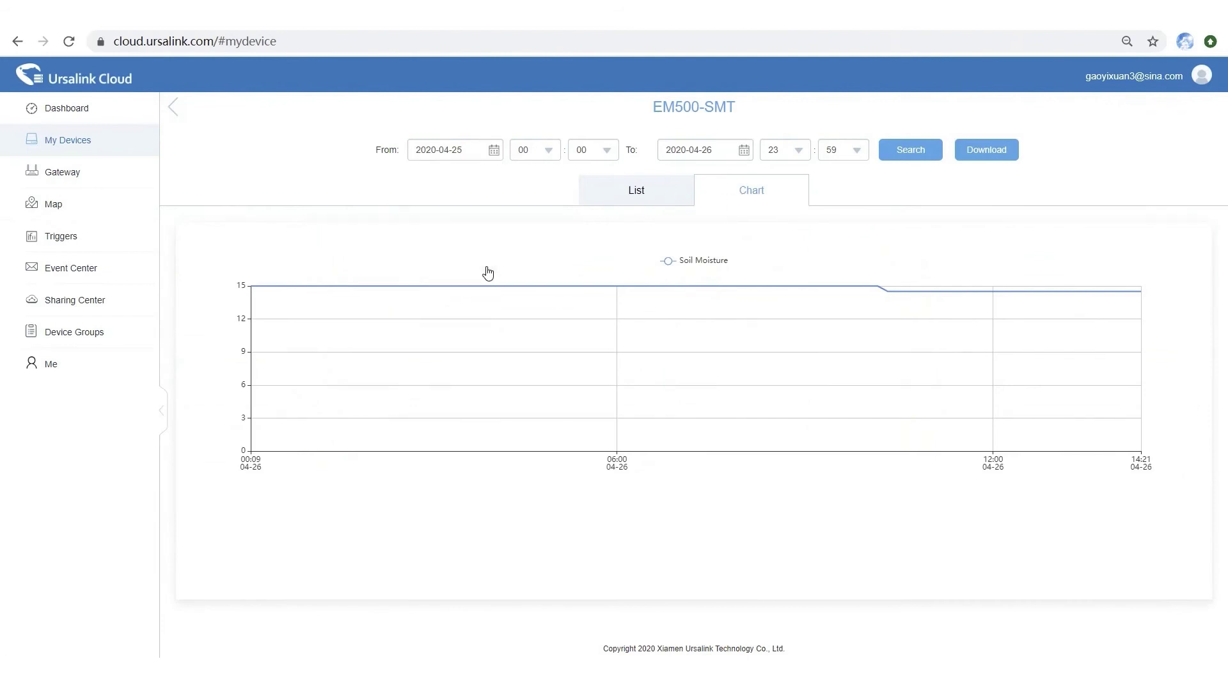
left_click(921, 160)
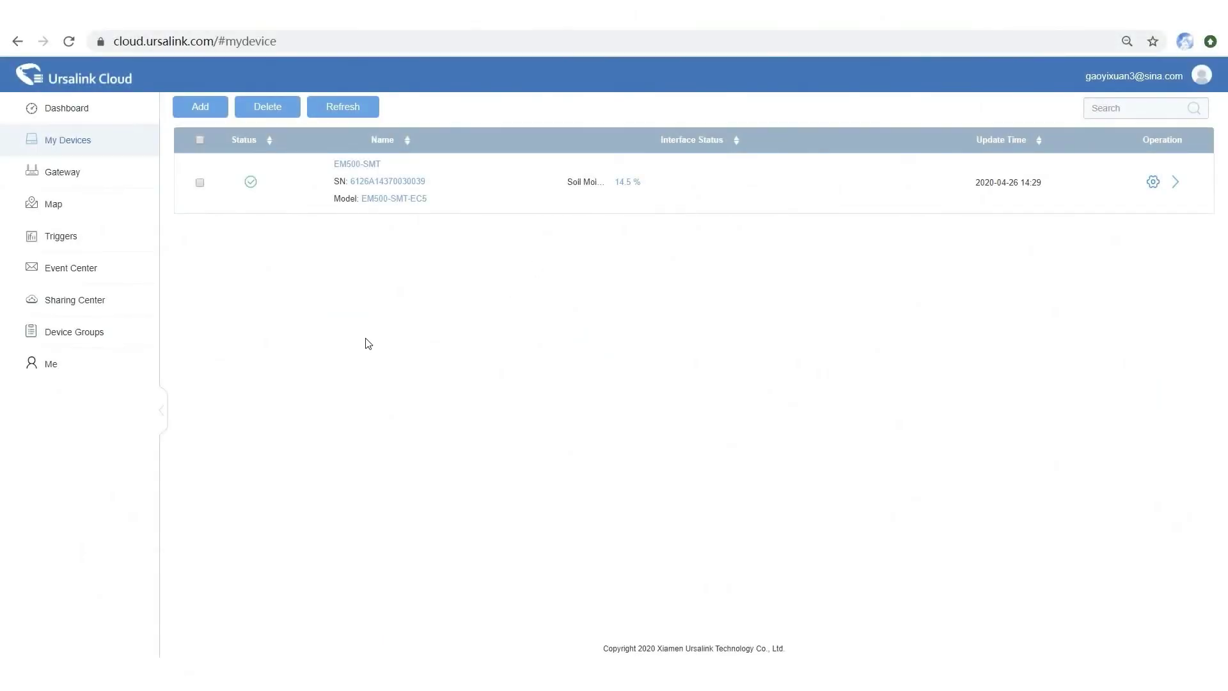
Add a contact named test with their e-mail address in the Sharing Center.
left_click(146, 311)
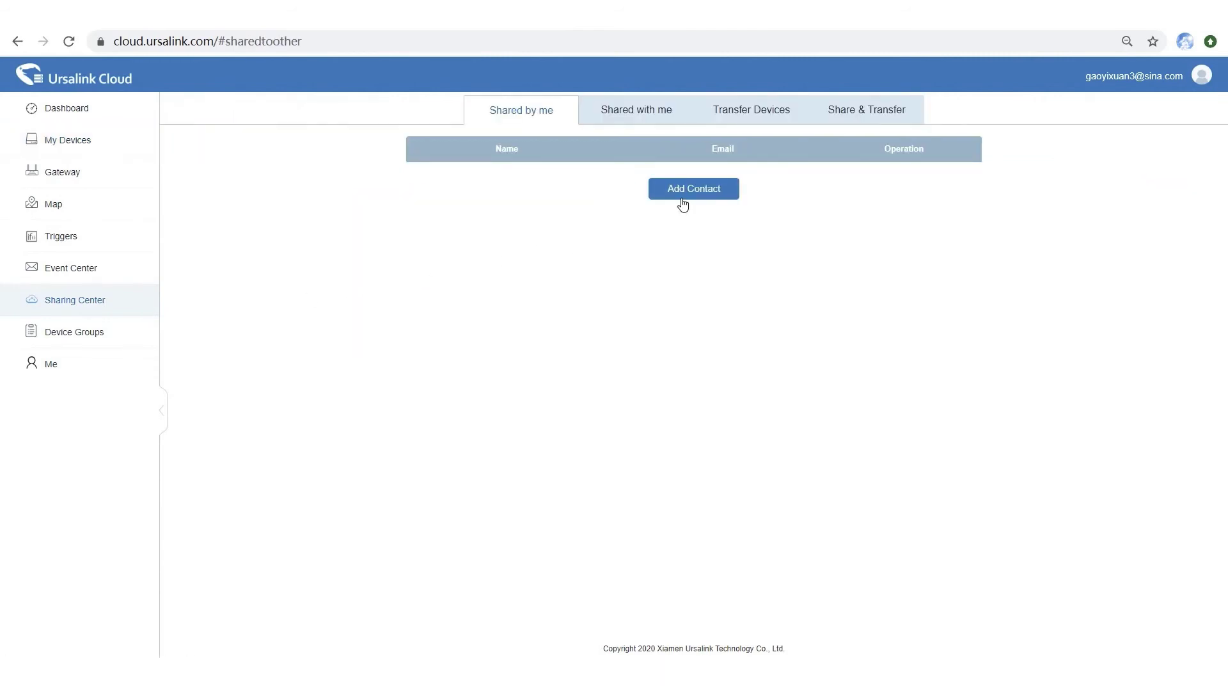
left_click(682, 198)
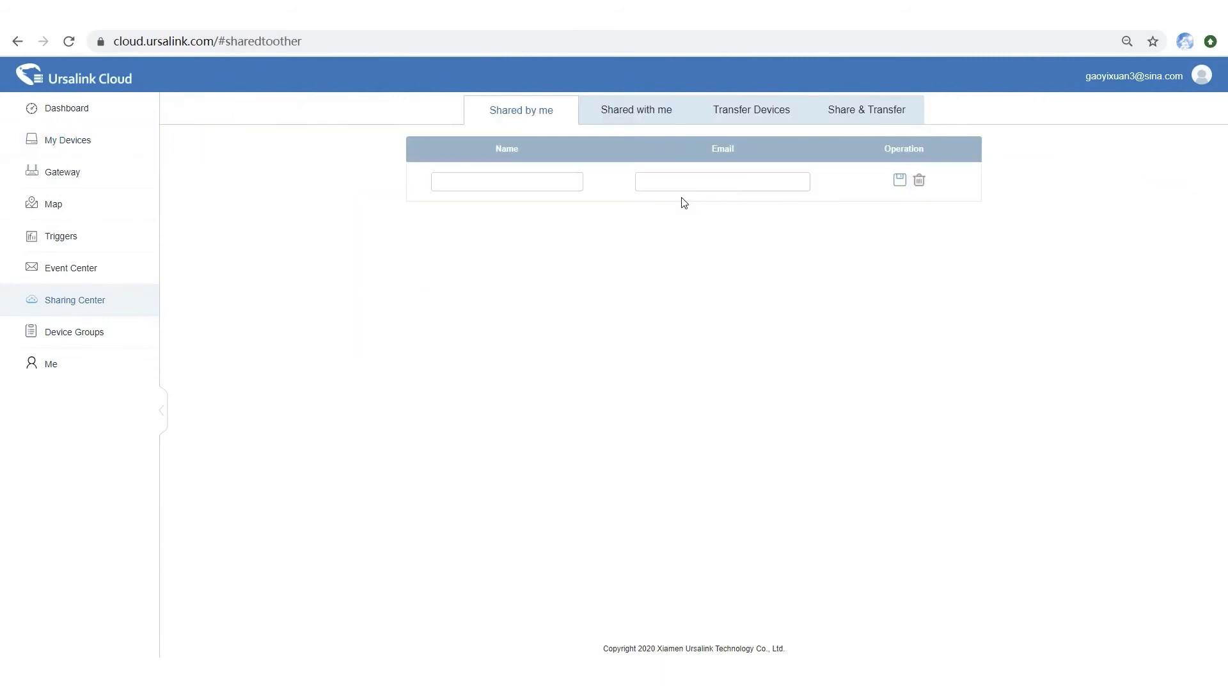
left_click(525, 175)
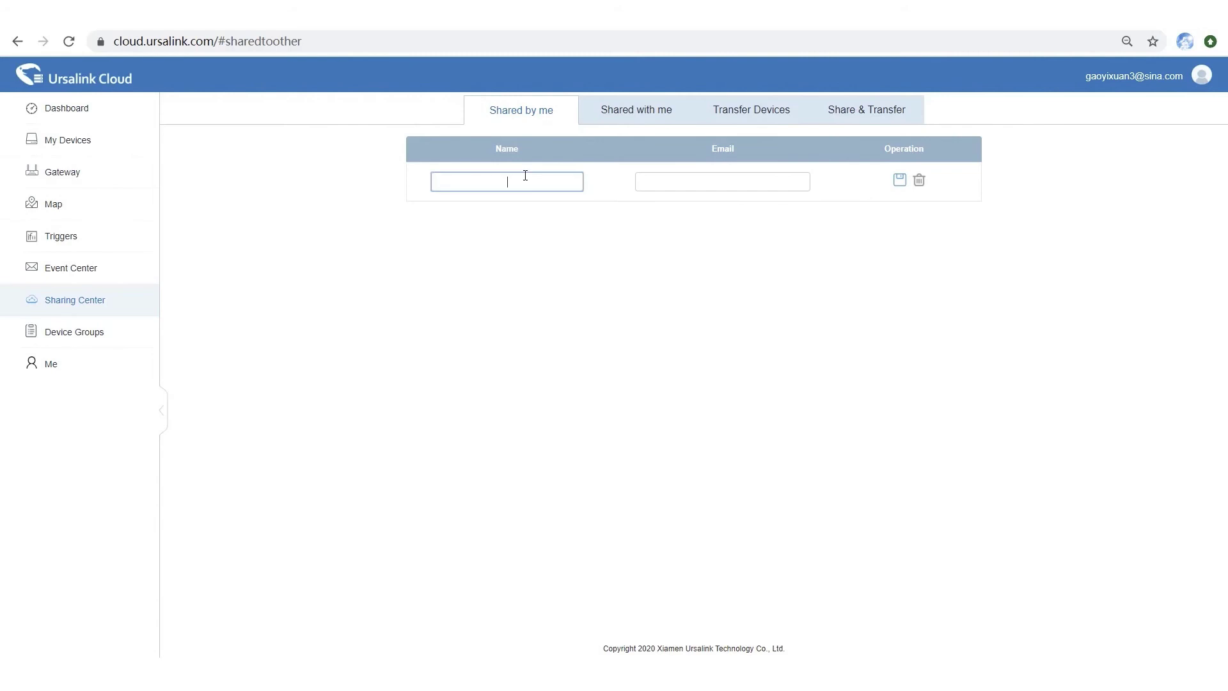
left_click(693, 176)
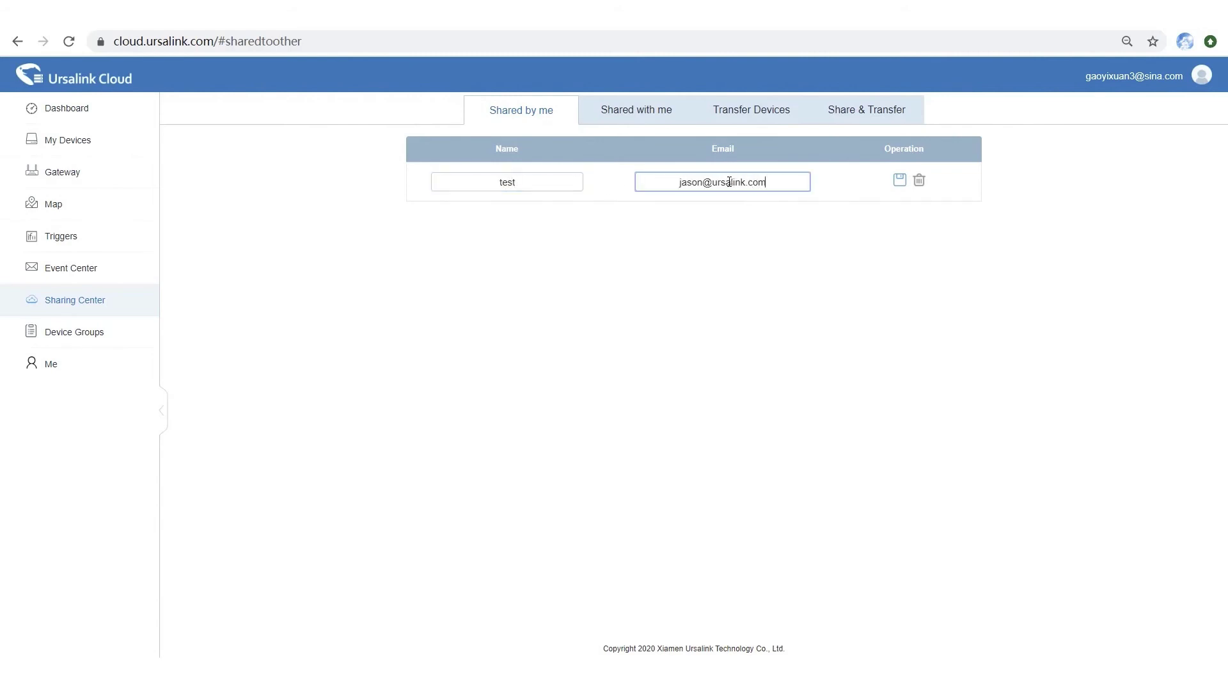
left_click(900, 181)
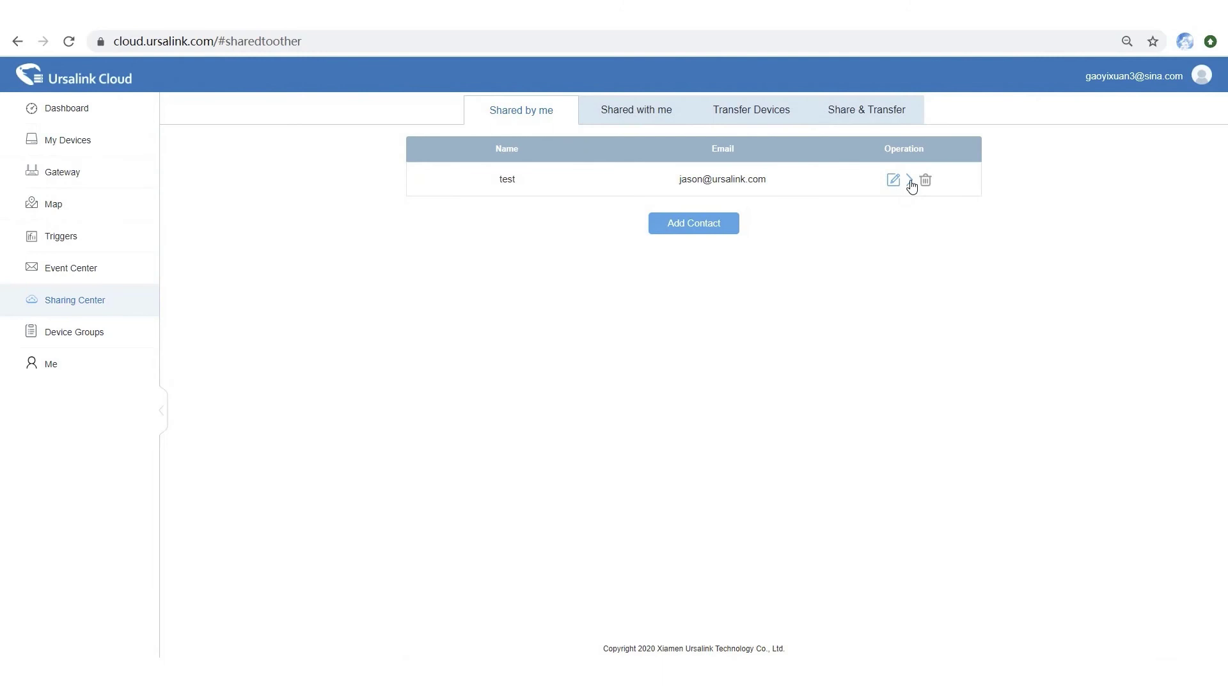
Share EM500-SMT with contact test at View & Edit & Control permission.
left_click(911, 181)
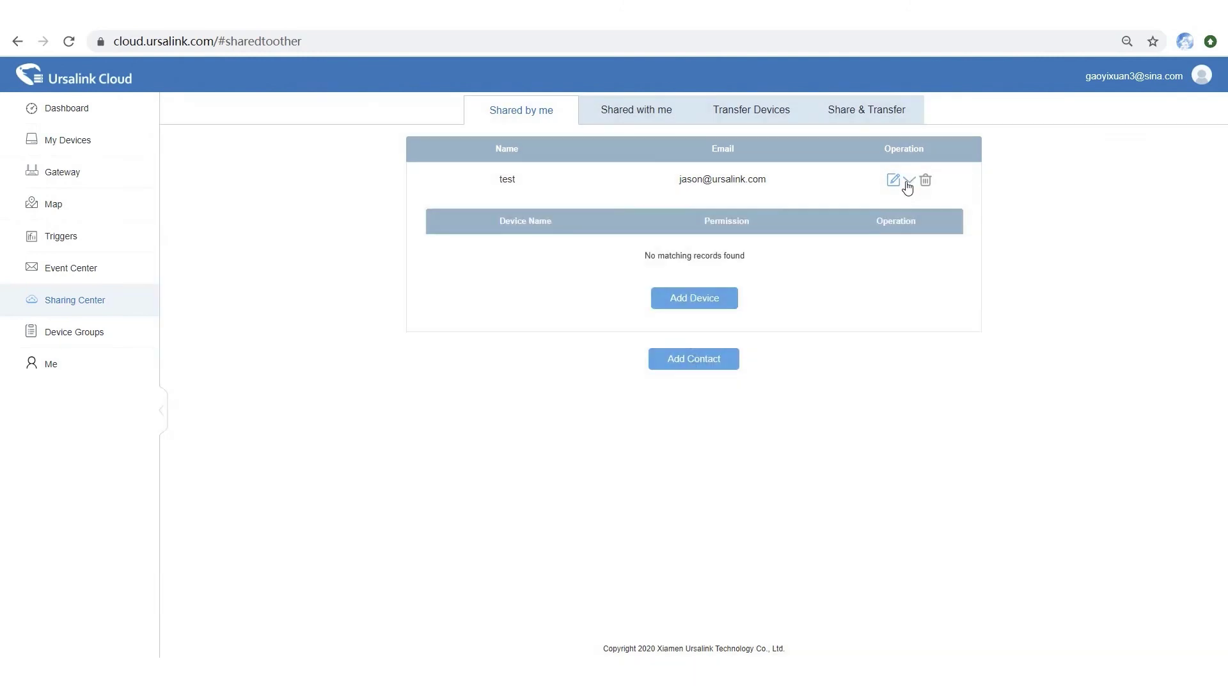
left_click(725, 298)
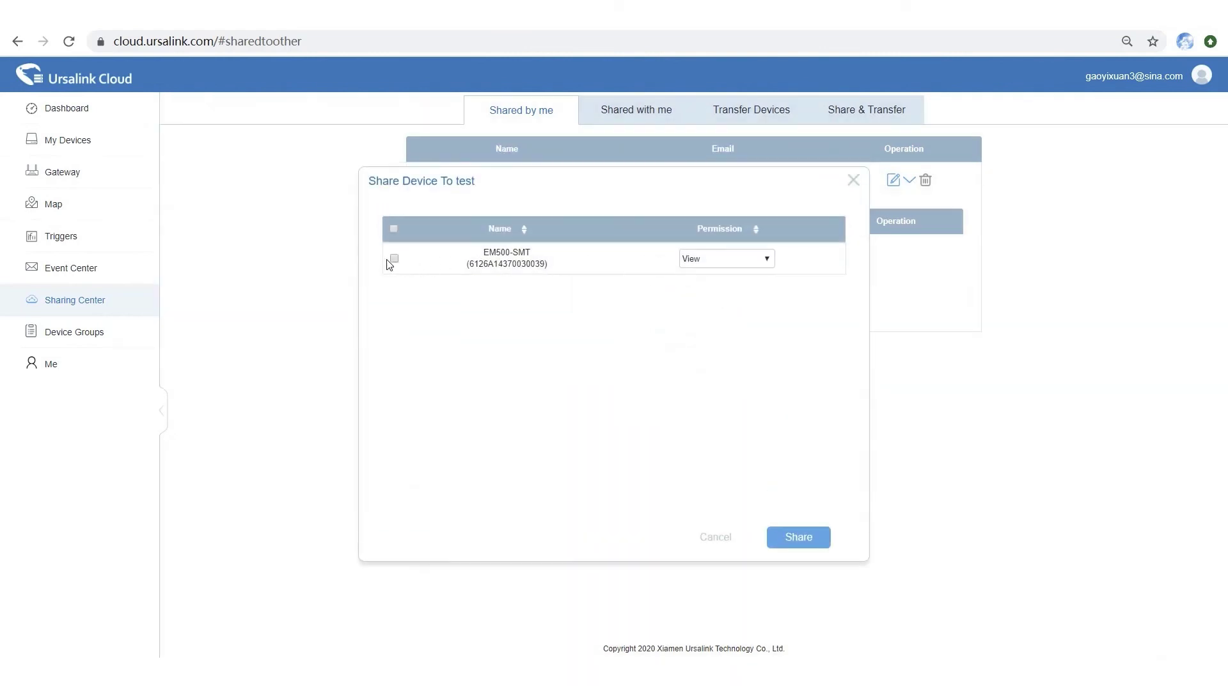
left_click(394, 259)
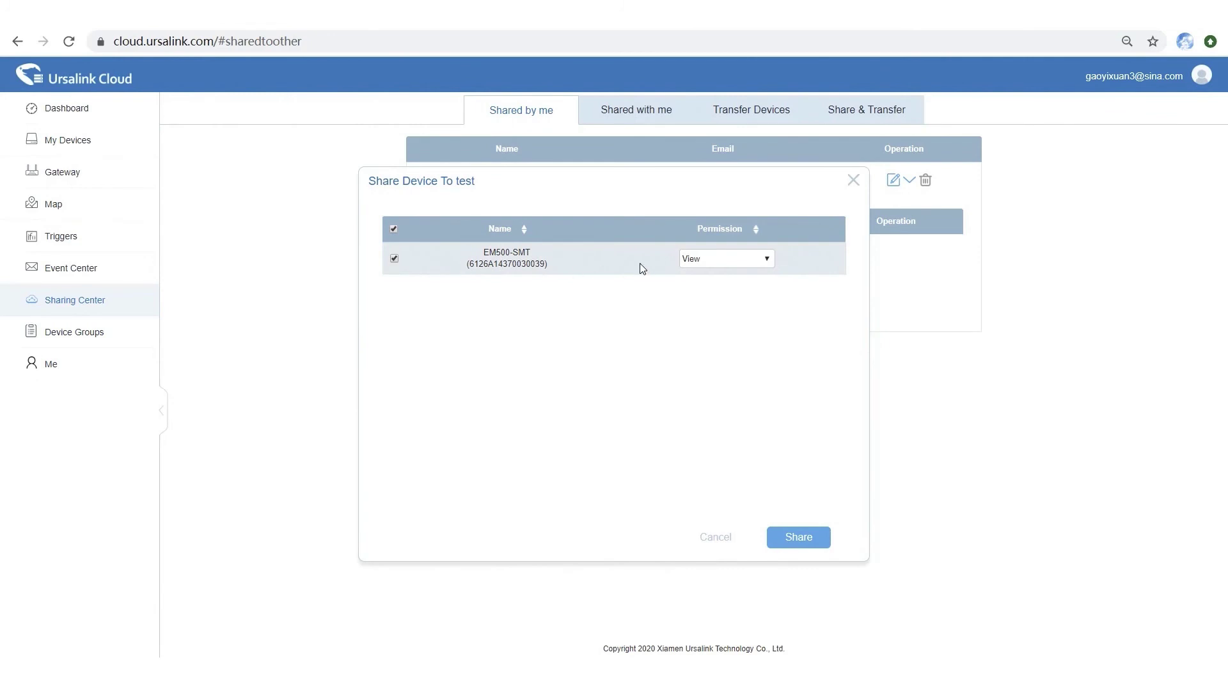
left_click(718, 262)
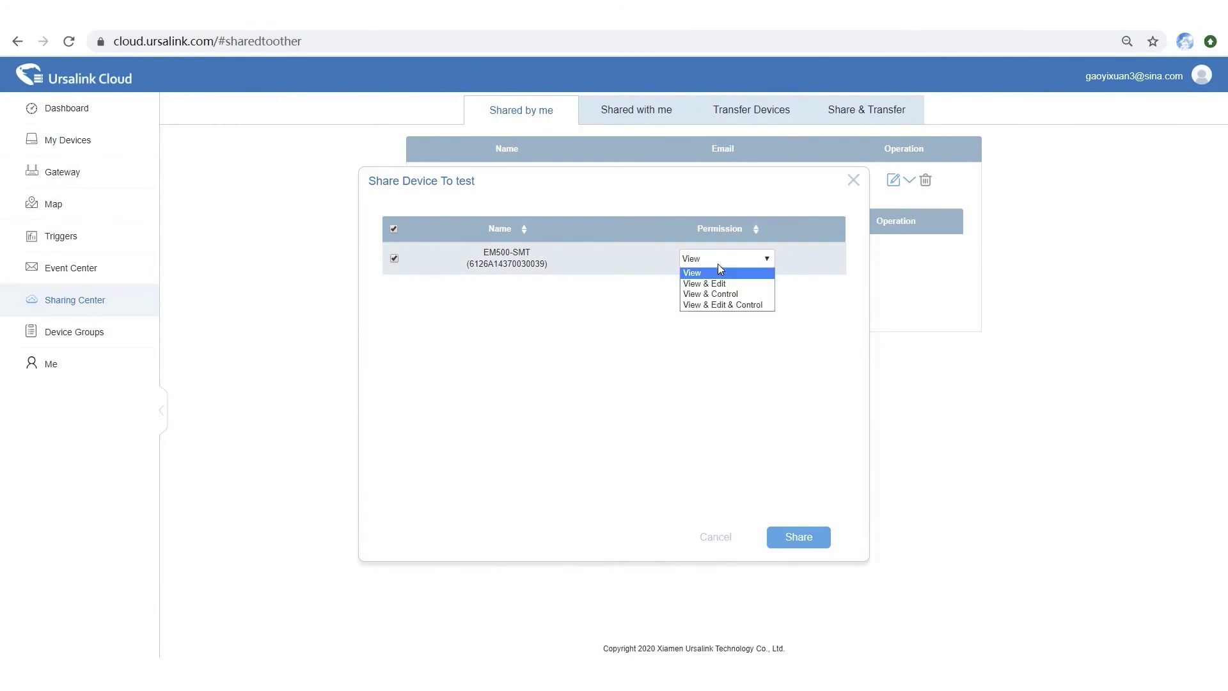
left_click(717, 305)
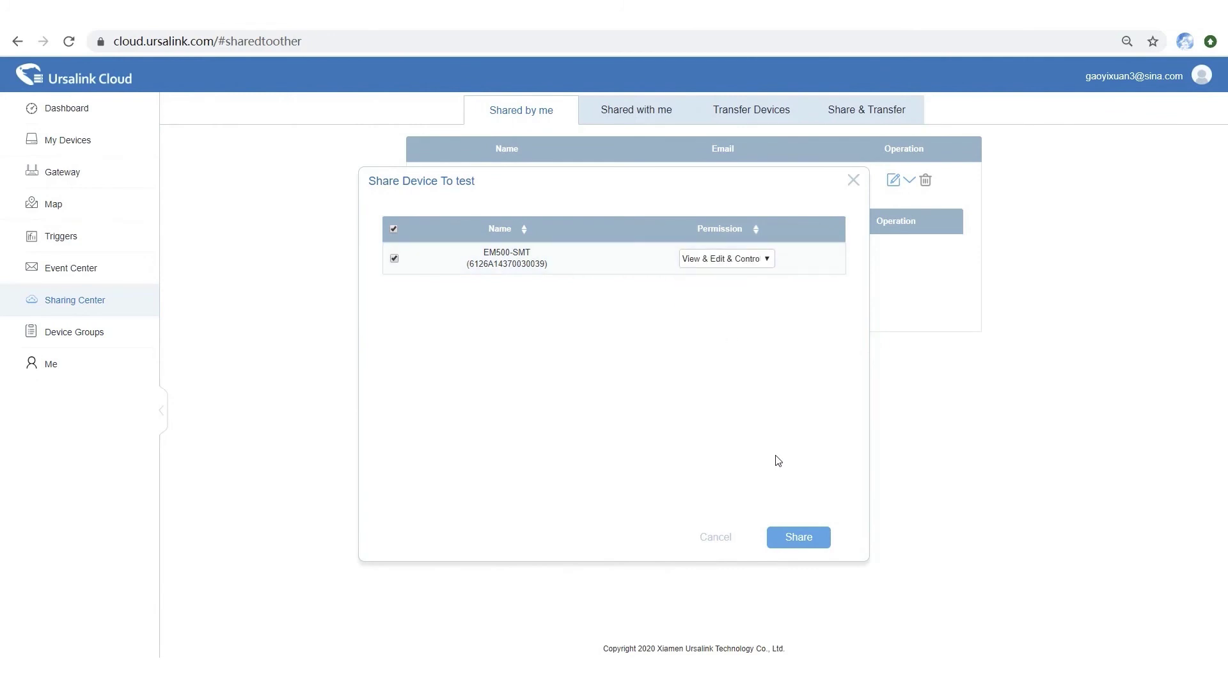
left_click(803, 539)
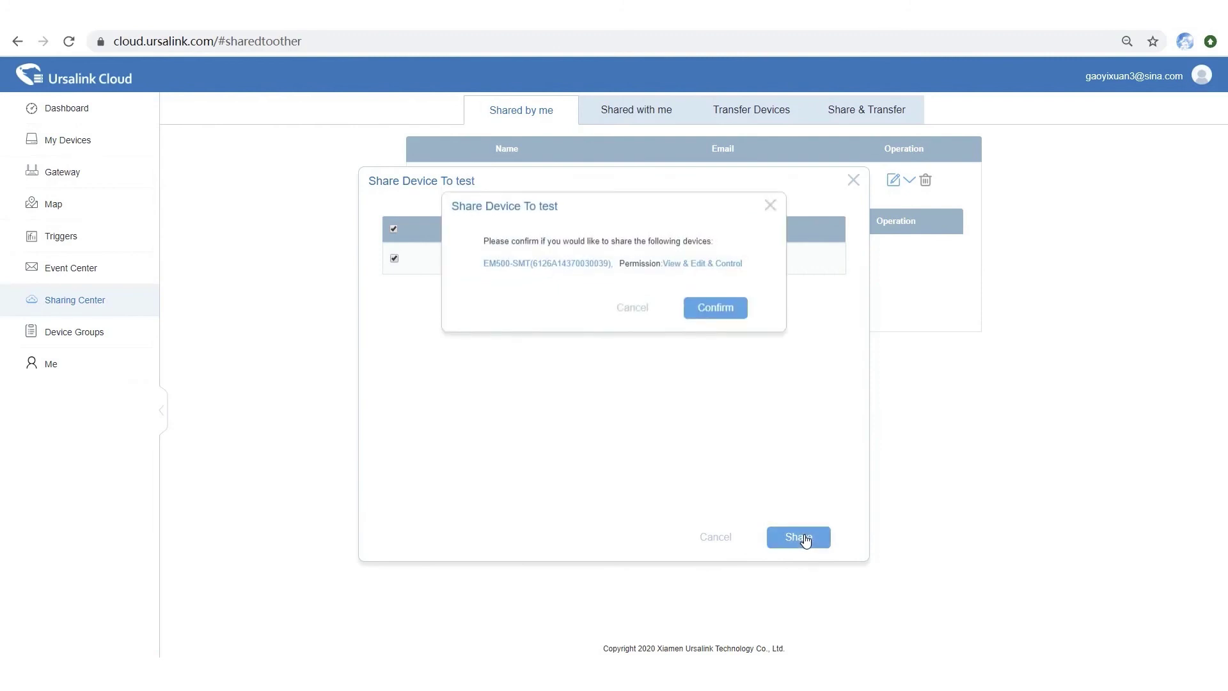
left_click(715, 314)
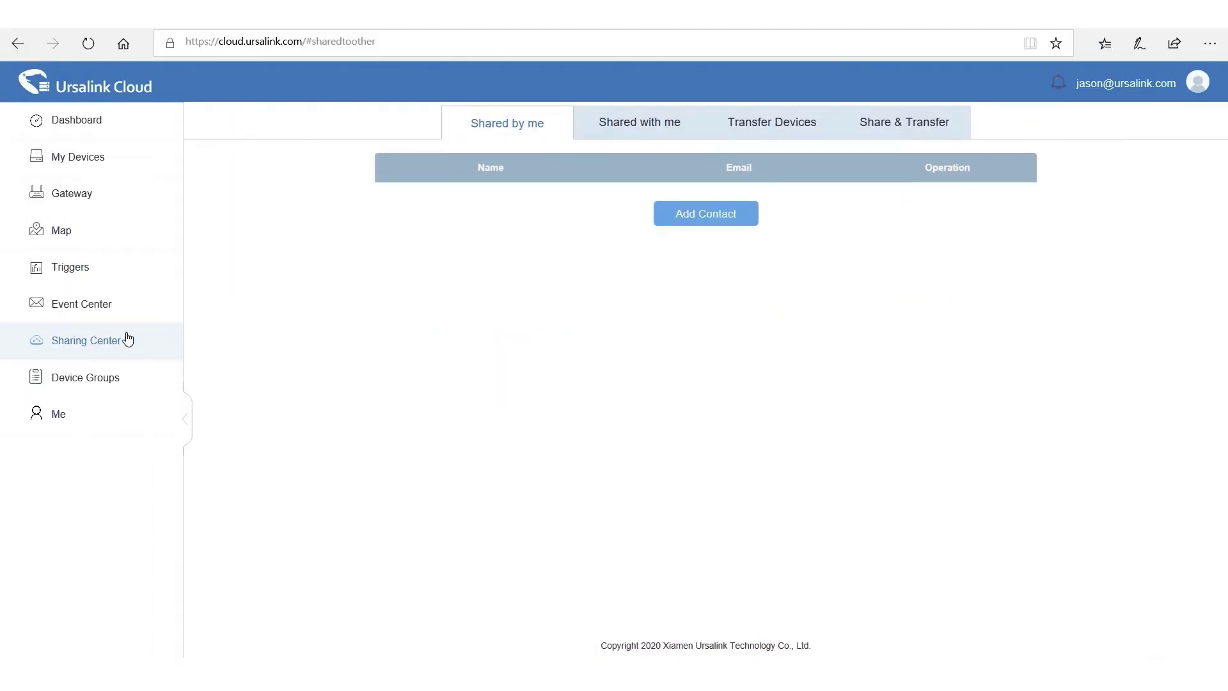
On the contact's account, open the Share & Transfer messages with the EM500-SMT invitation.
left_click(1059, 94)
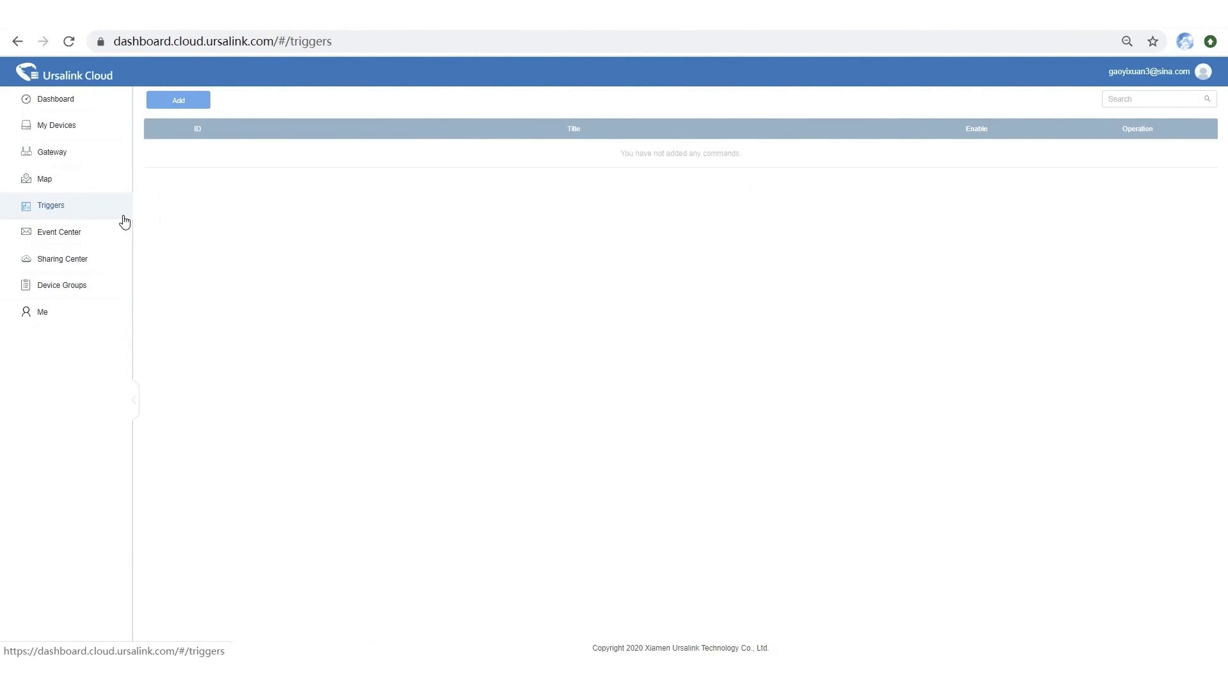
Add a new trigger titled SMT.
left_click(169, 105)
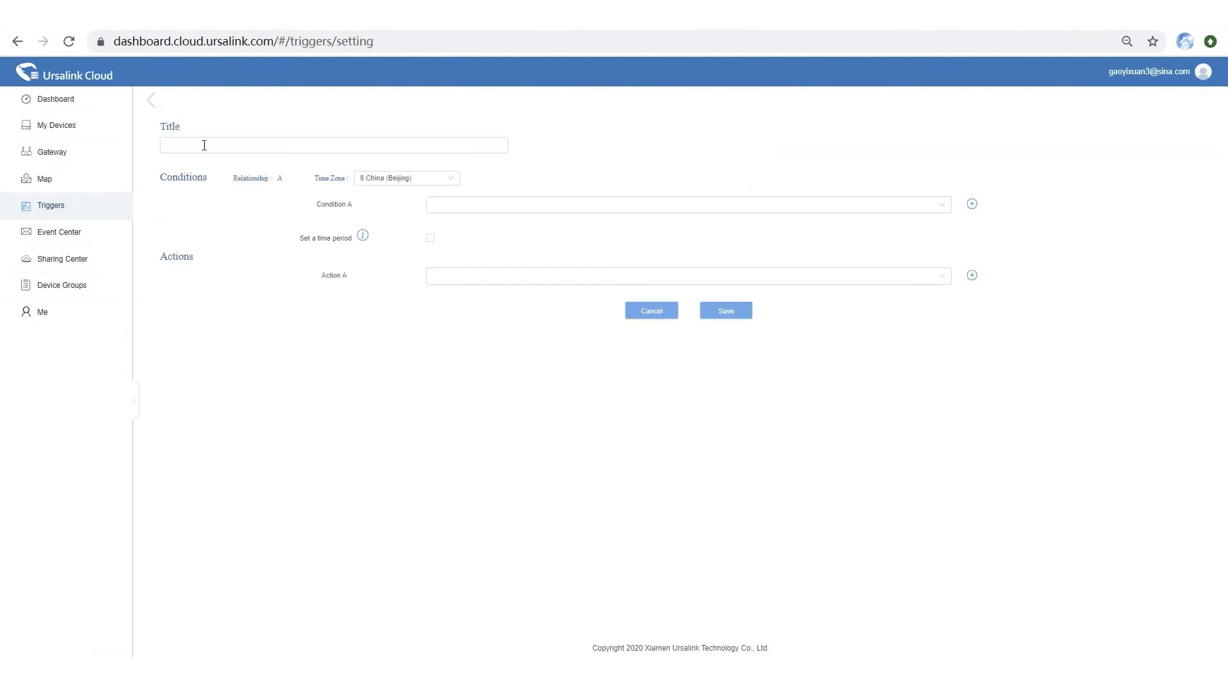
left_click(204, 146)
type("SMT")
Set condition A: device EM500-SMT, Soil Moisture less than or equal to 30.
left_click(441, 206)
left_click(442, 221)
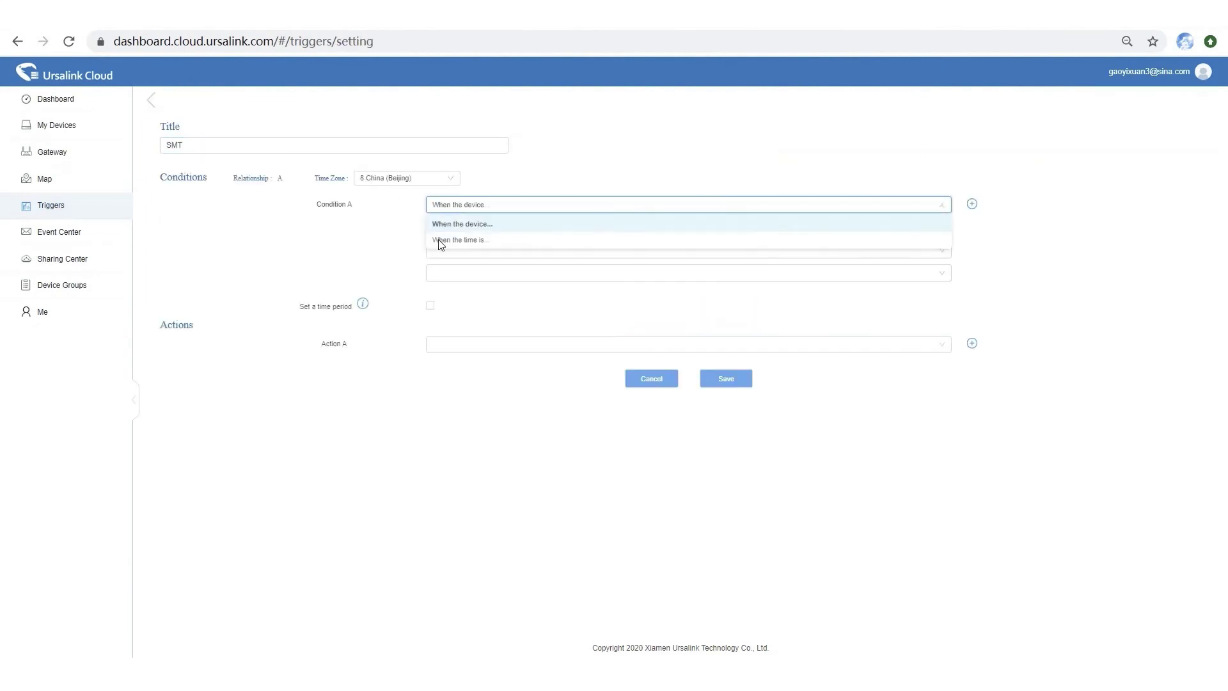
left_click(439, 227)
left_click(439, 247)
left_click(439, 255)
left_click(439, 269)
left_click(438, 273)
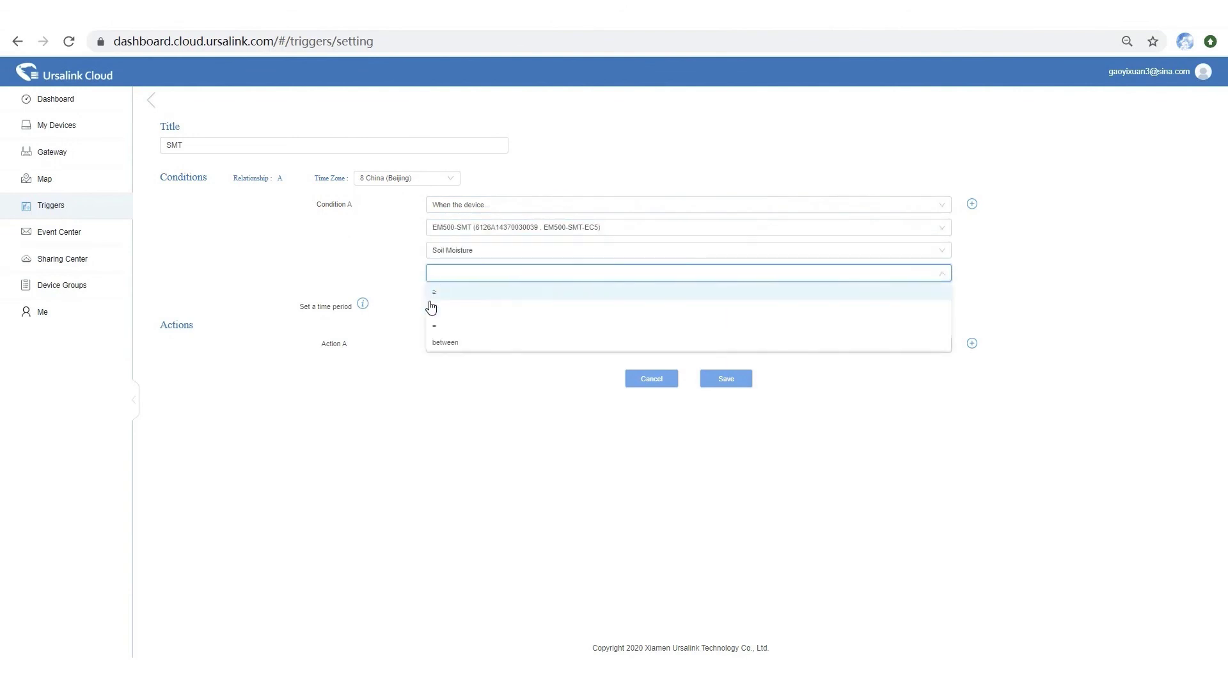
left_click(432, 306)
left_click(437, 299)
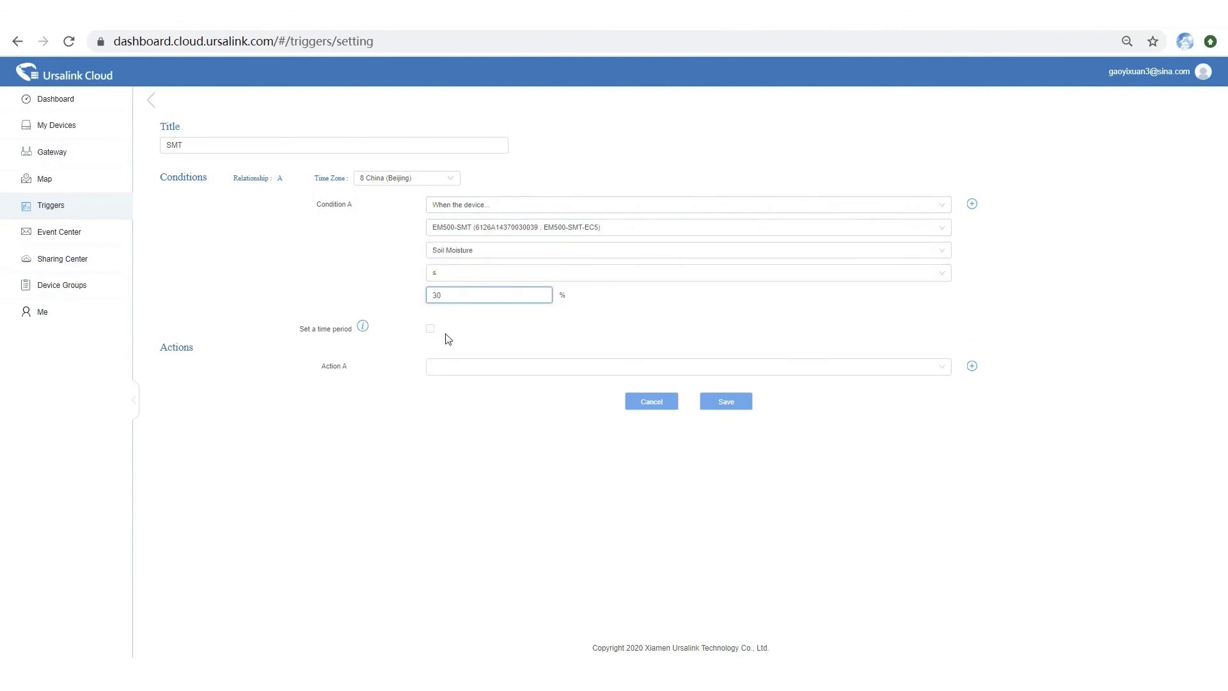
type("30")
Limit the trigger to a 06:05–23:59 time period, excluding Mondays.
left_click(429, 328)
left_click(448, 350)
left_click(431, 397)
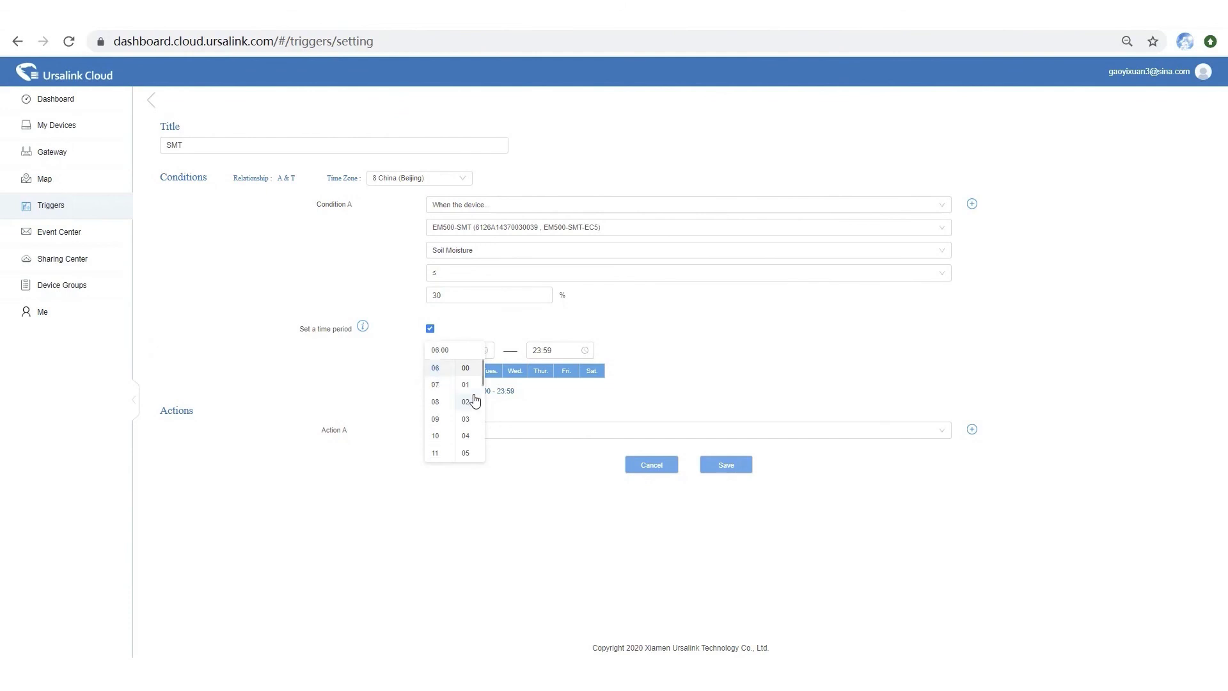
left_click(465, 453)
left_click(641, 408)
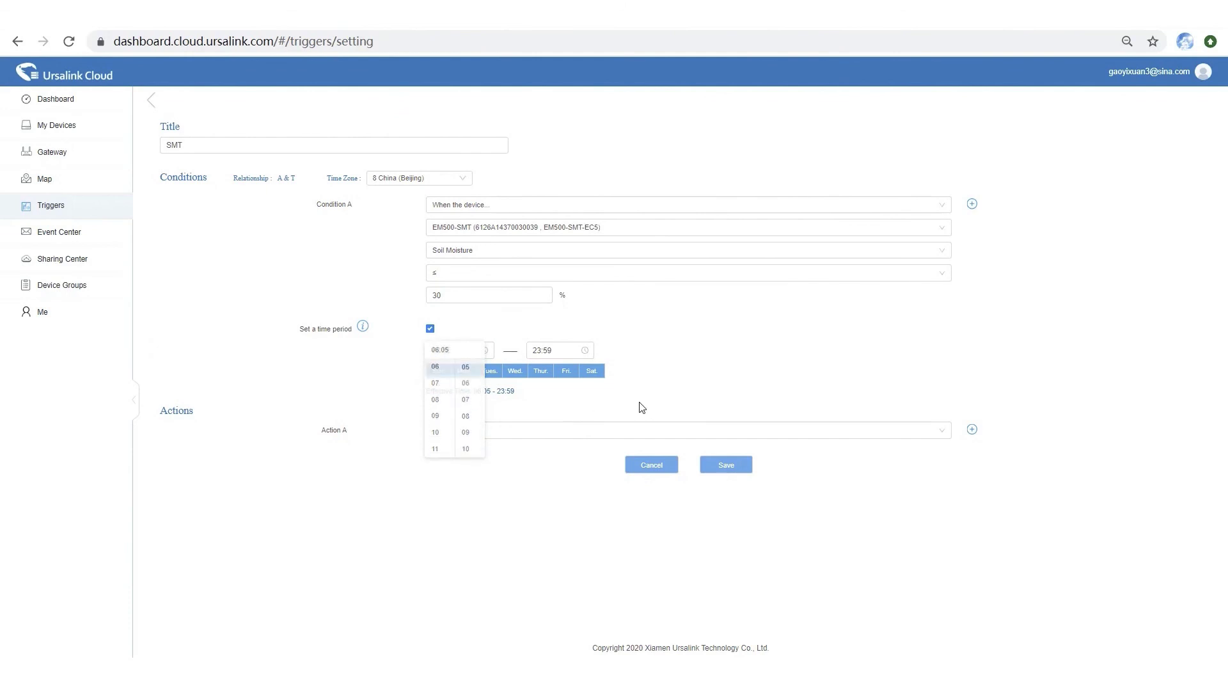
left_click(462, 371)
Make the action send an alarm notification and save the SMT trigger.
left_click(486, 430)
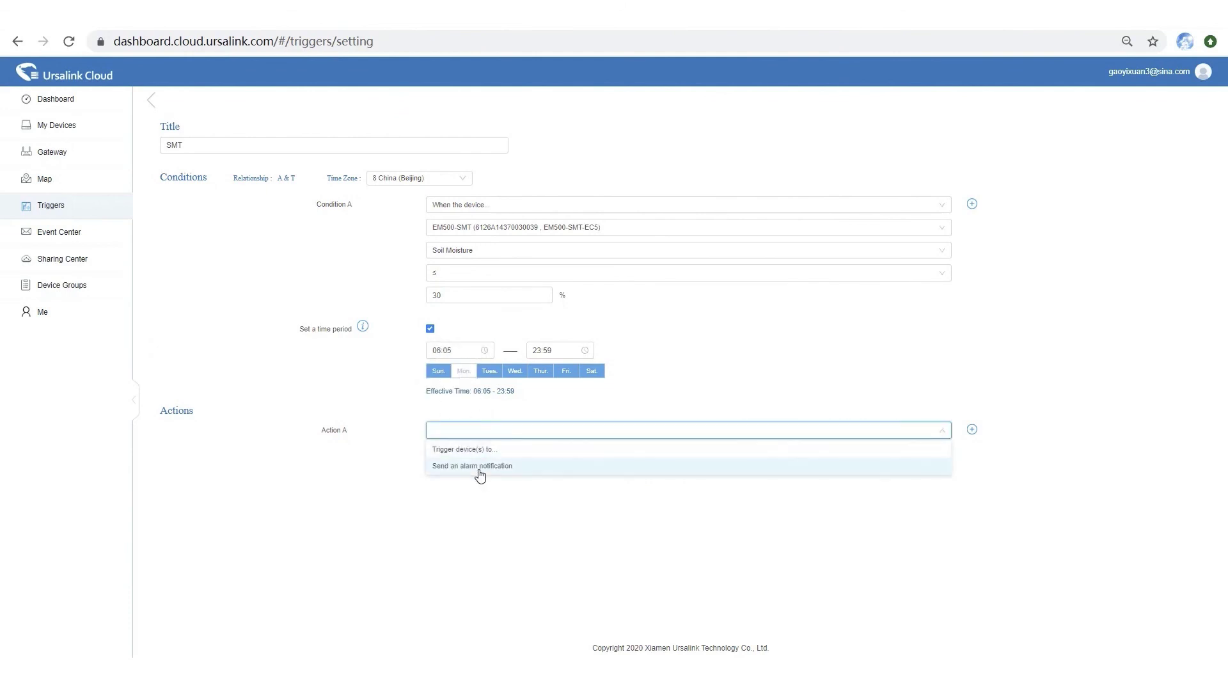
left_click(480, 473)
left_click(735, 468)
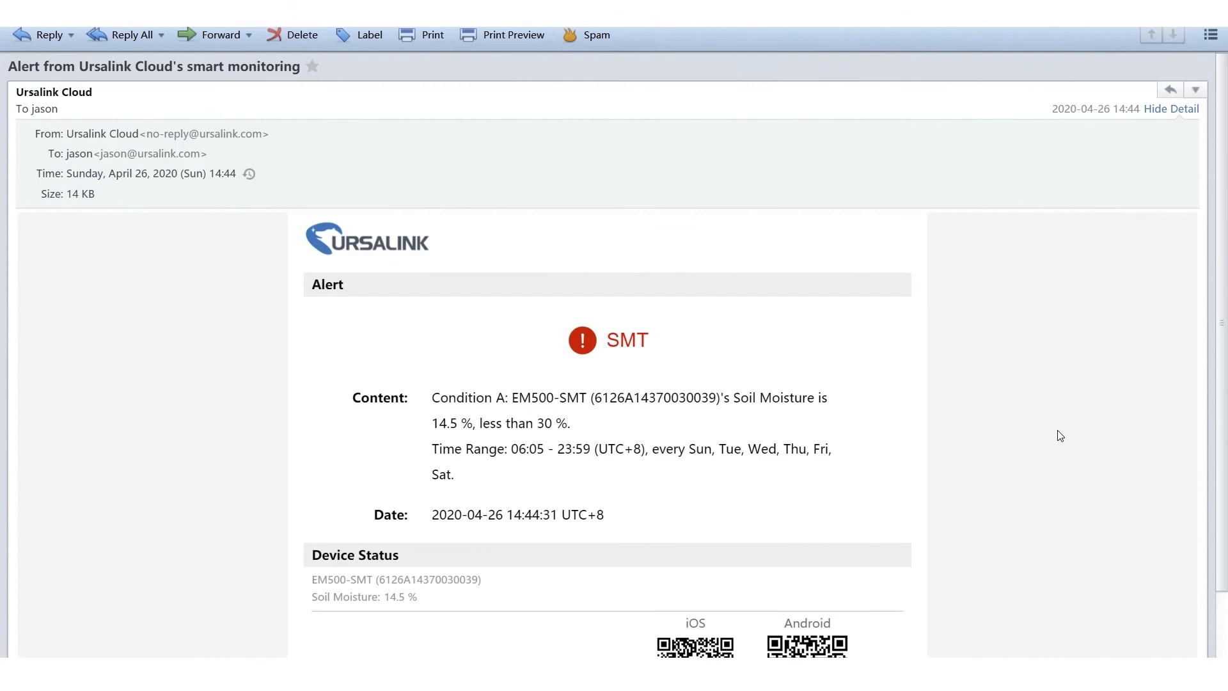
scroll(1058, 431, "down", 3)
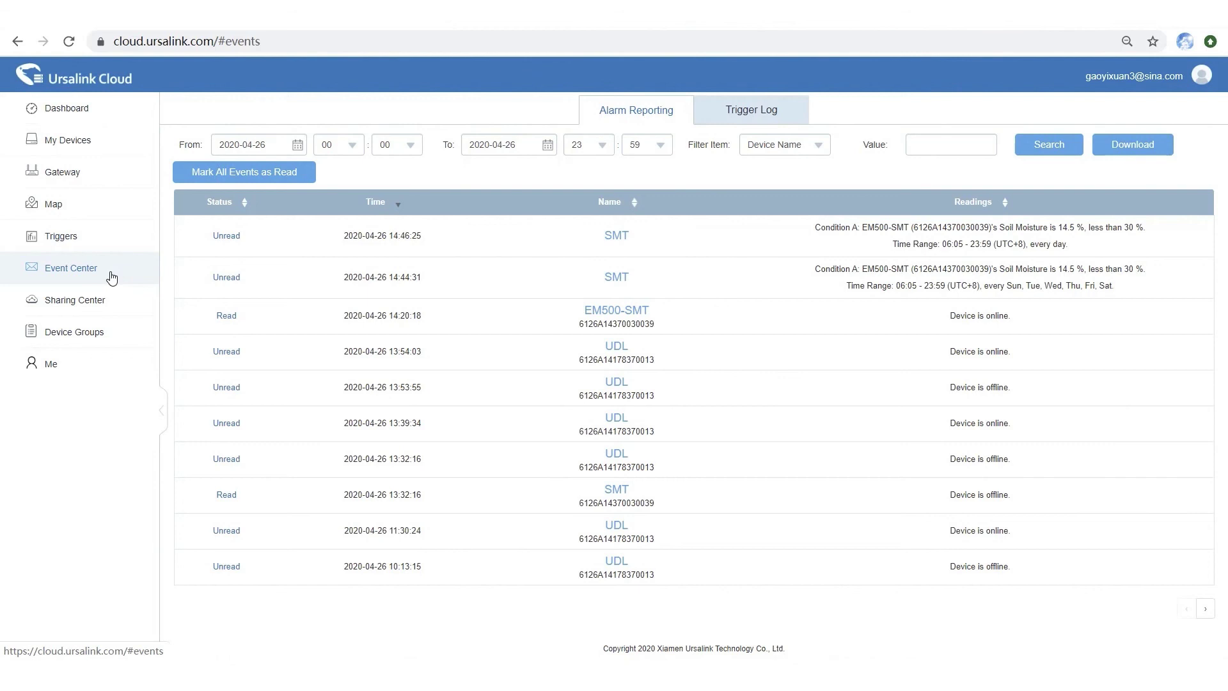
Search Event Center from 2020-04-25 with filter item Command Title and value SMT.
left_click(283, 146)
left_click(298, 259)
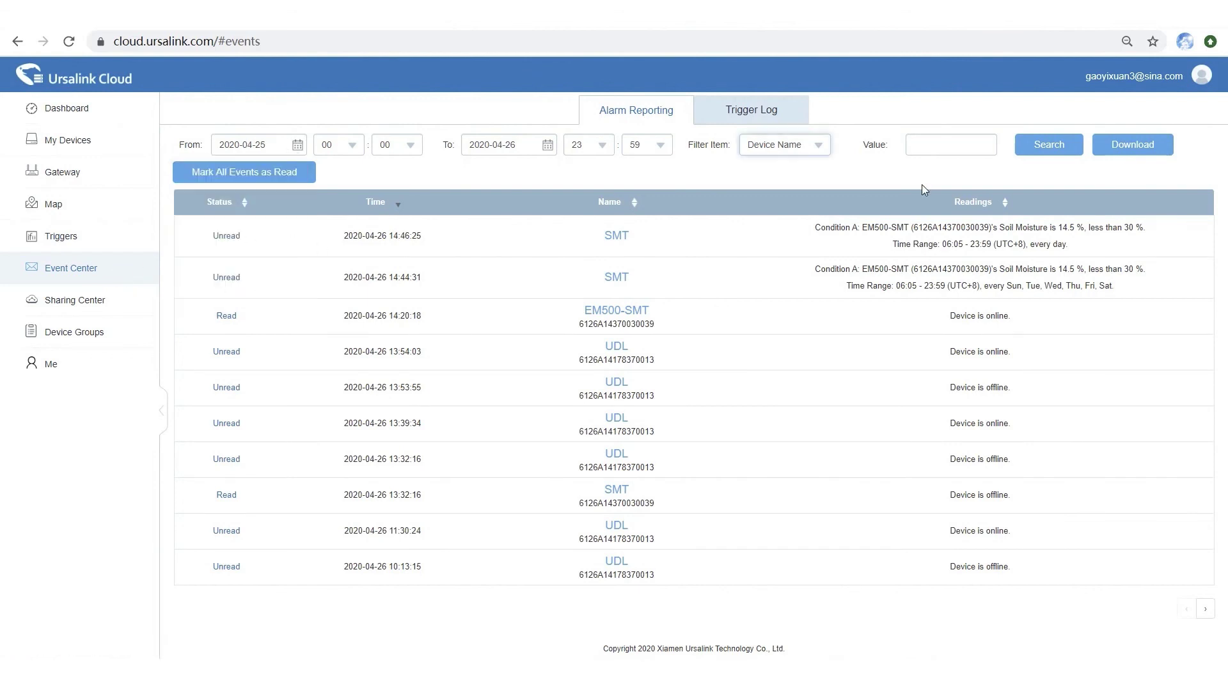
left_click(818, 146)
left_click(816, 182)
left_click(916, 144)
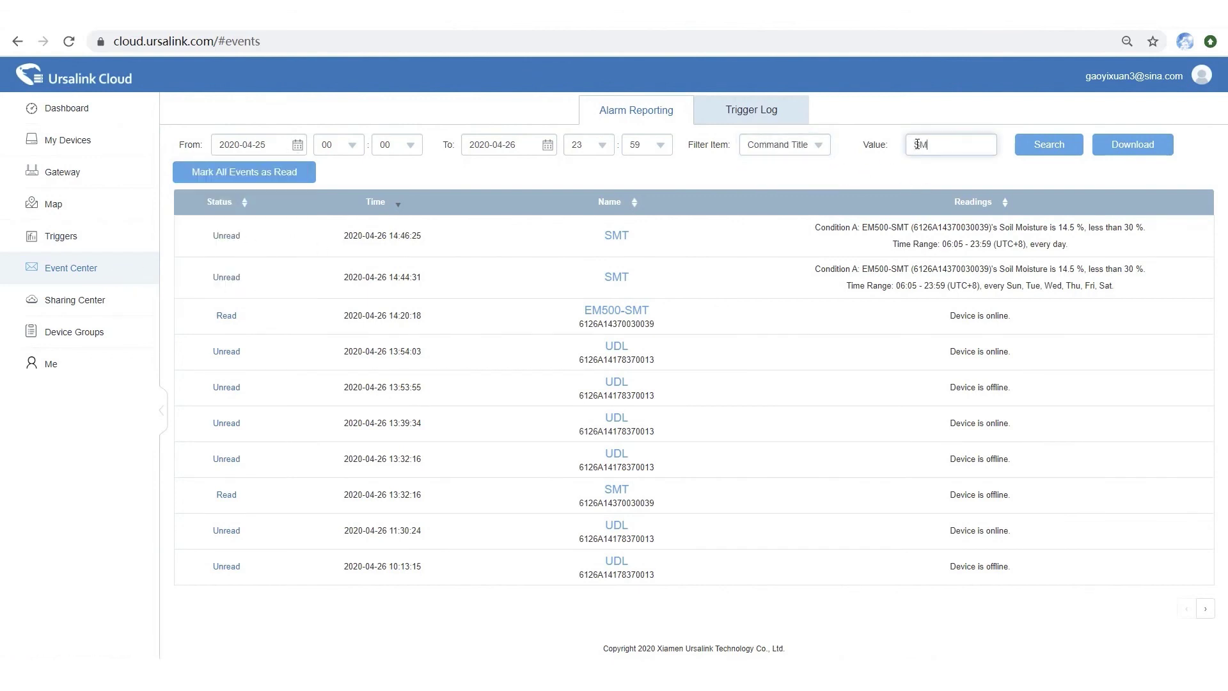
left_click(1031, 147)
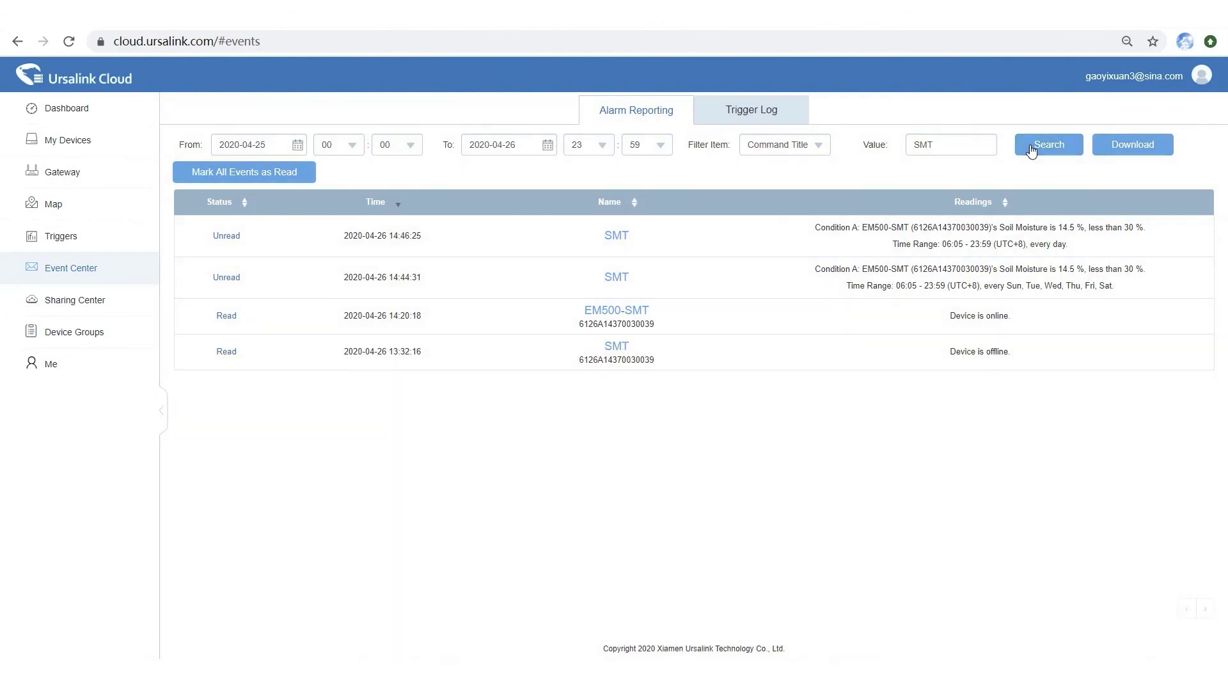